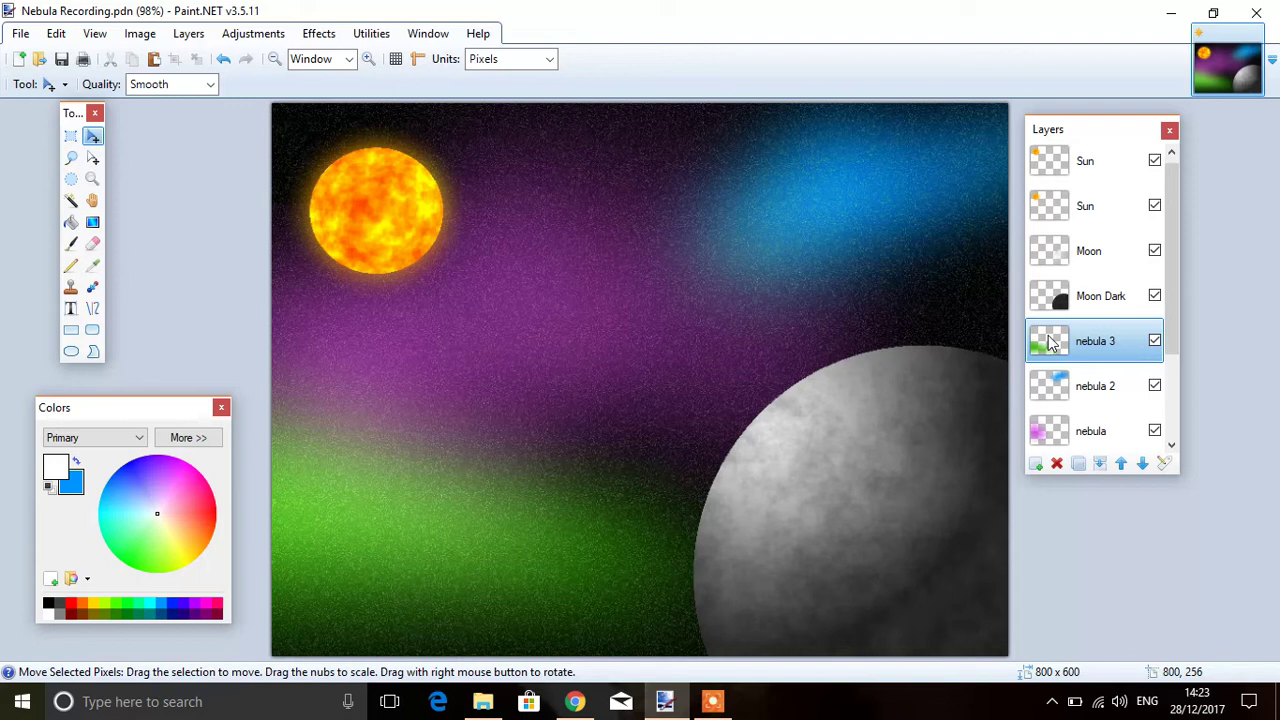
# Step: Add a new layer above nebula 3 and name it Galaxy in Layer Properties
pyautogui.click(1097, 300)
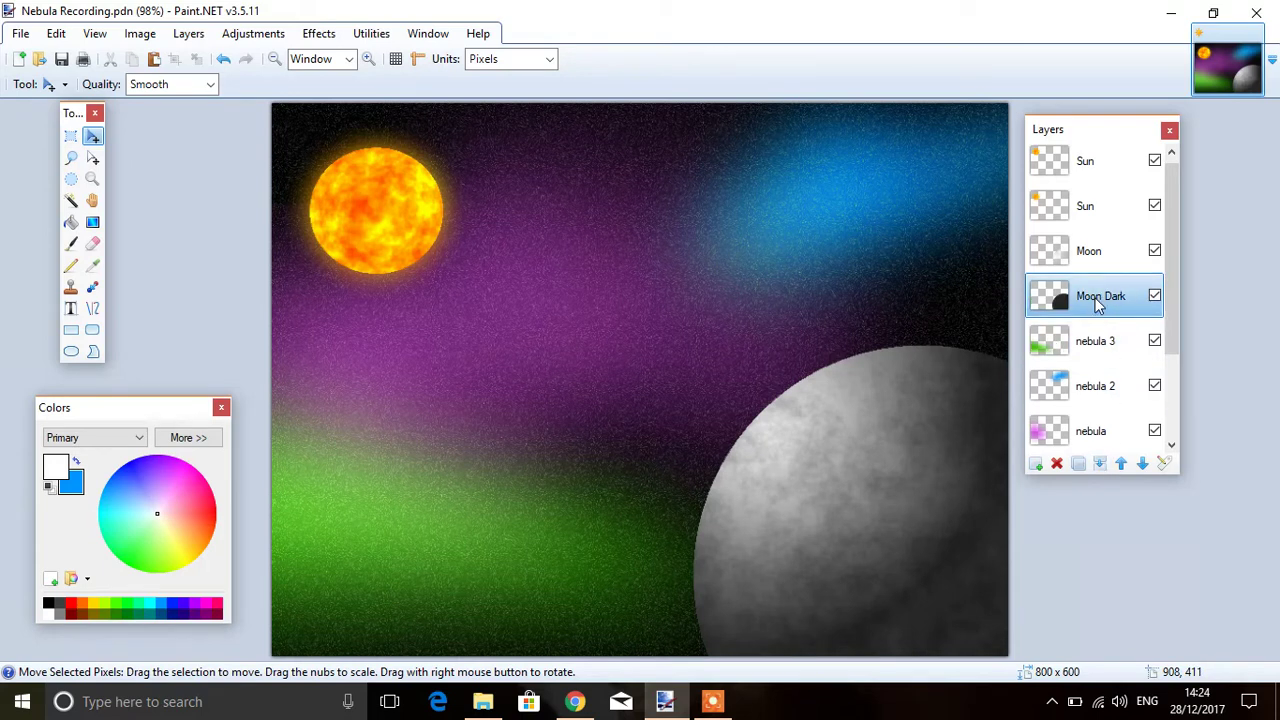
pyautogui.click(1098, 346)
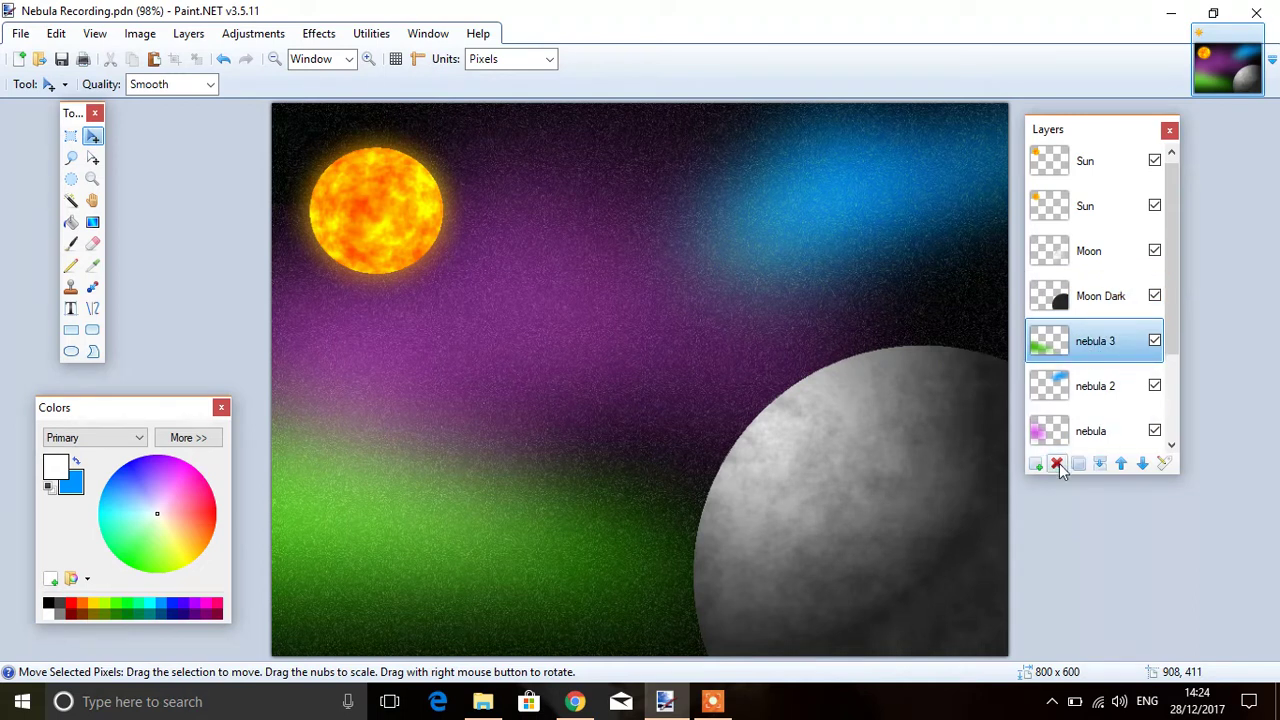
pyautogui.click(1035, 465)
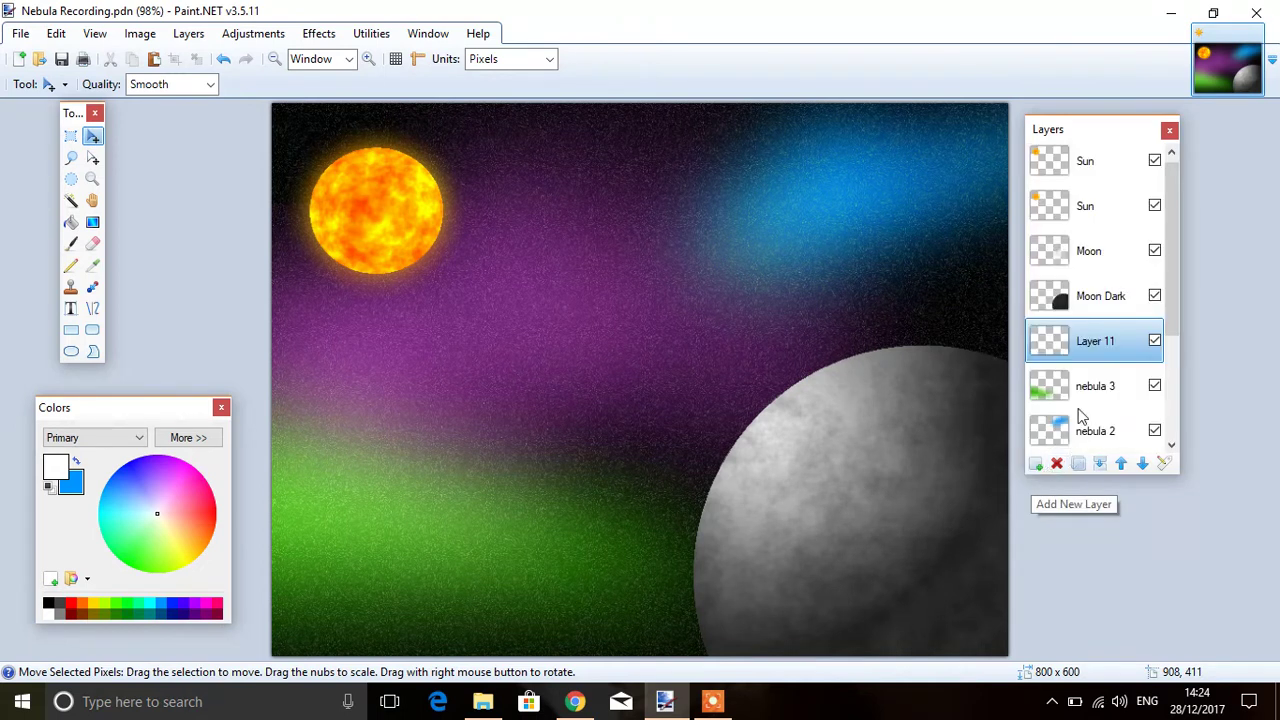
pyautogui.doubleClick(1098, 342)
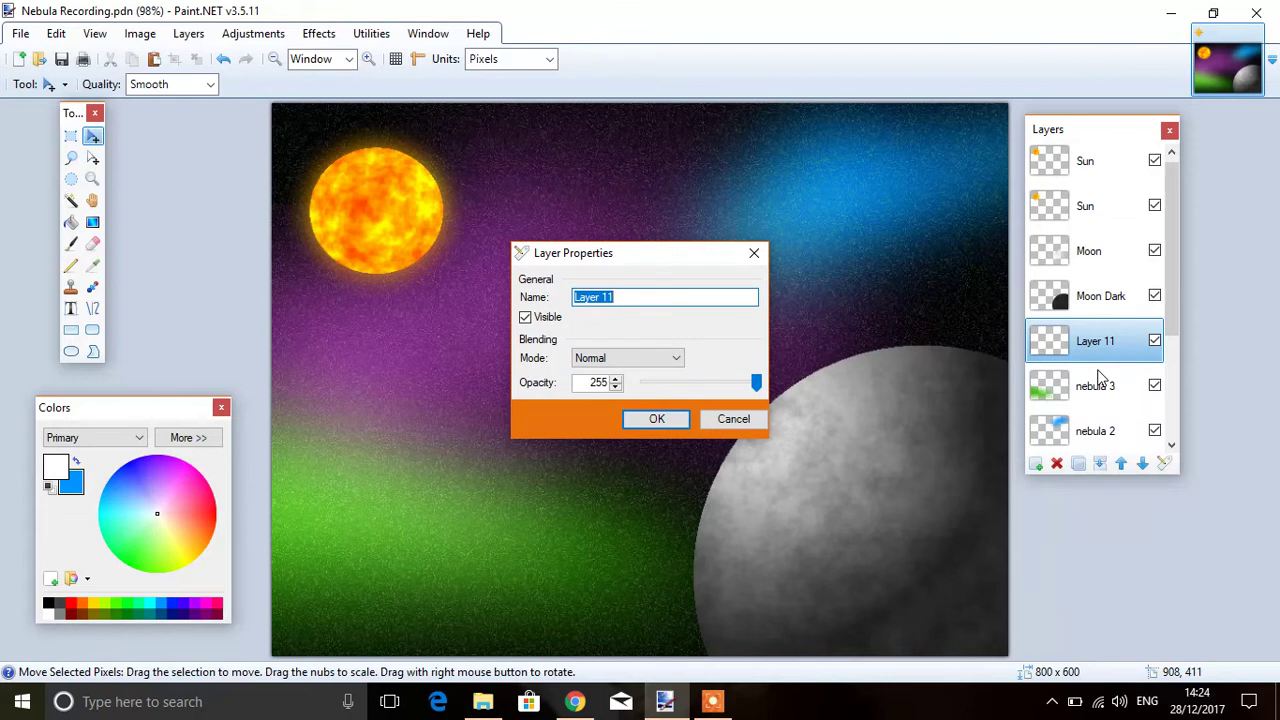
pyautogui.write('Galaxy')
pyautogui.click(650, 420)
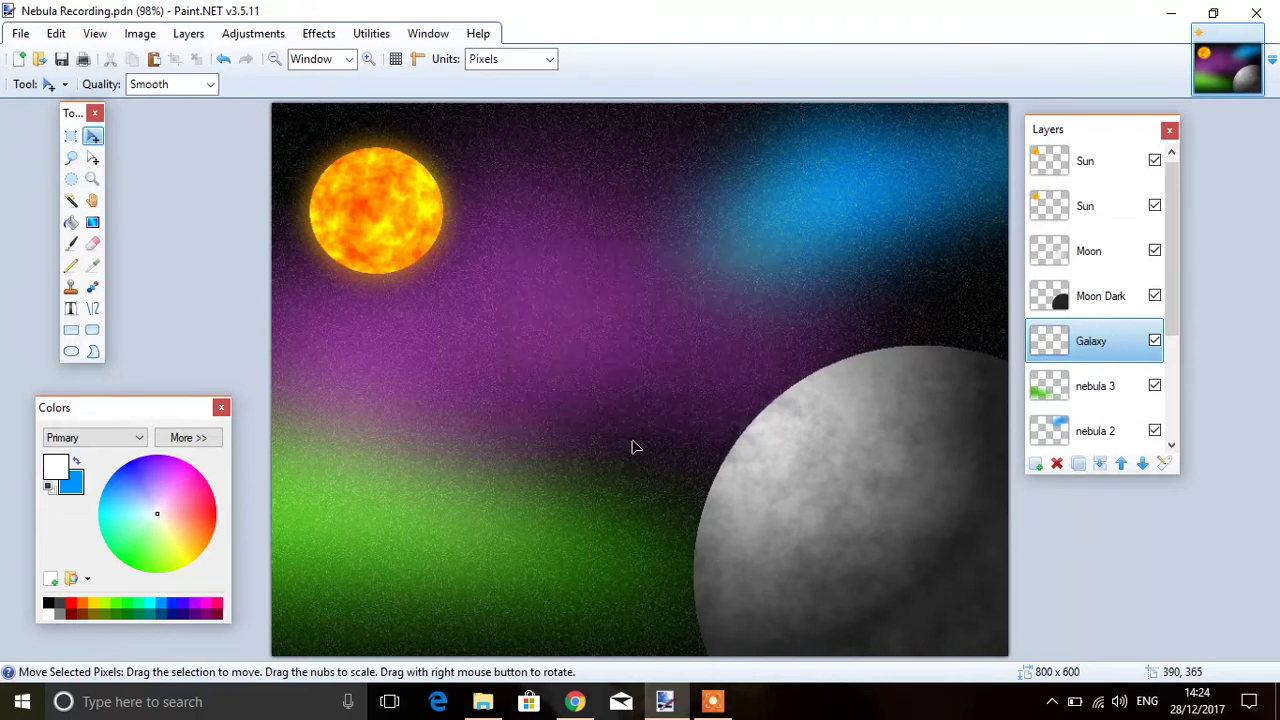
# Step: Draw a 100 px wide white straight line horizontally across the middle of the canvas
pyautogui.click(92, 309)
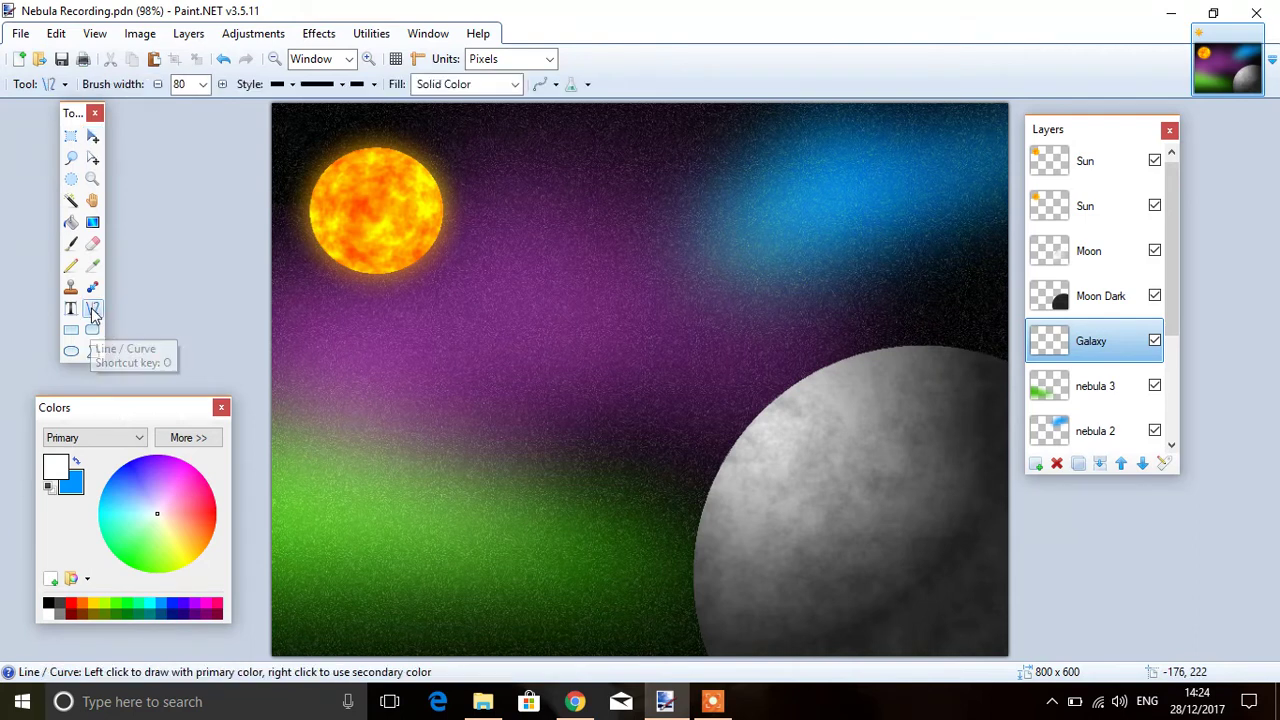
pyautogui.click(75, 487)
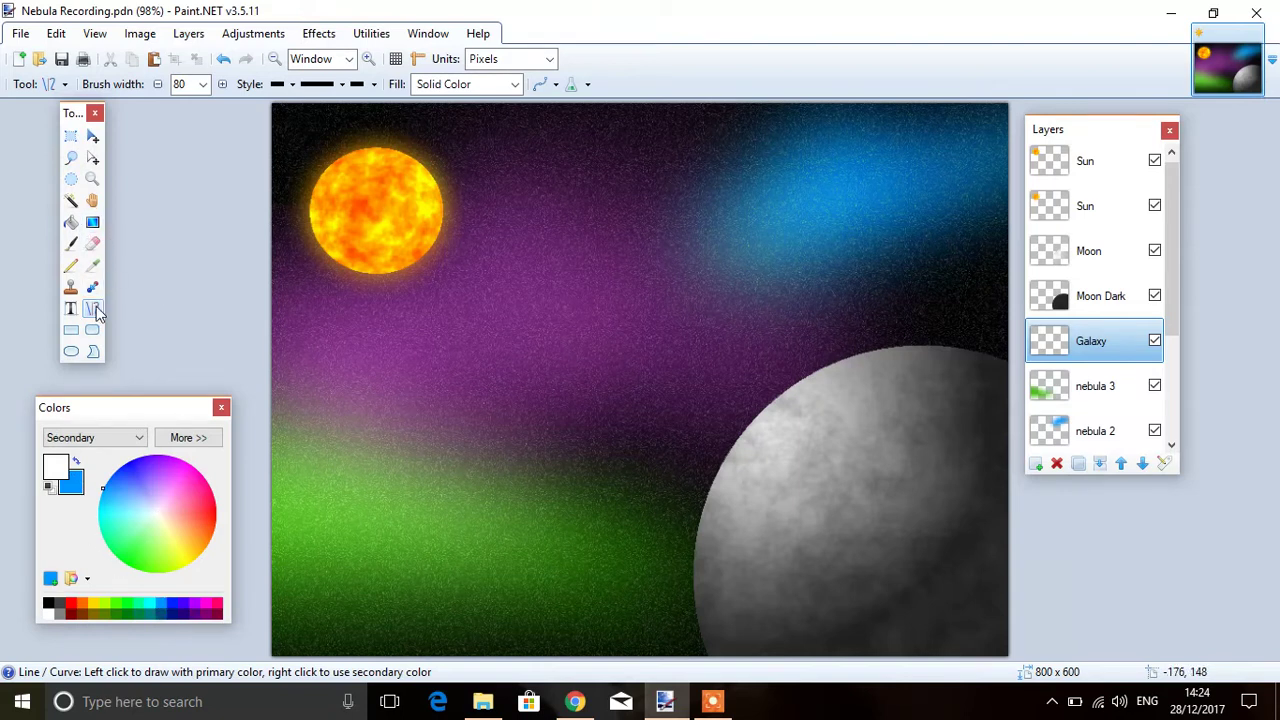
pyautogui.click(203, 86)
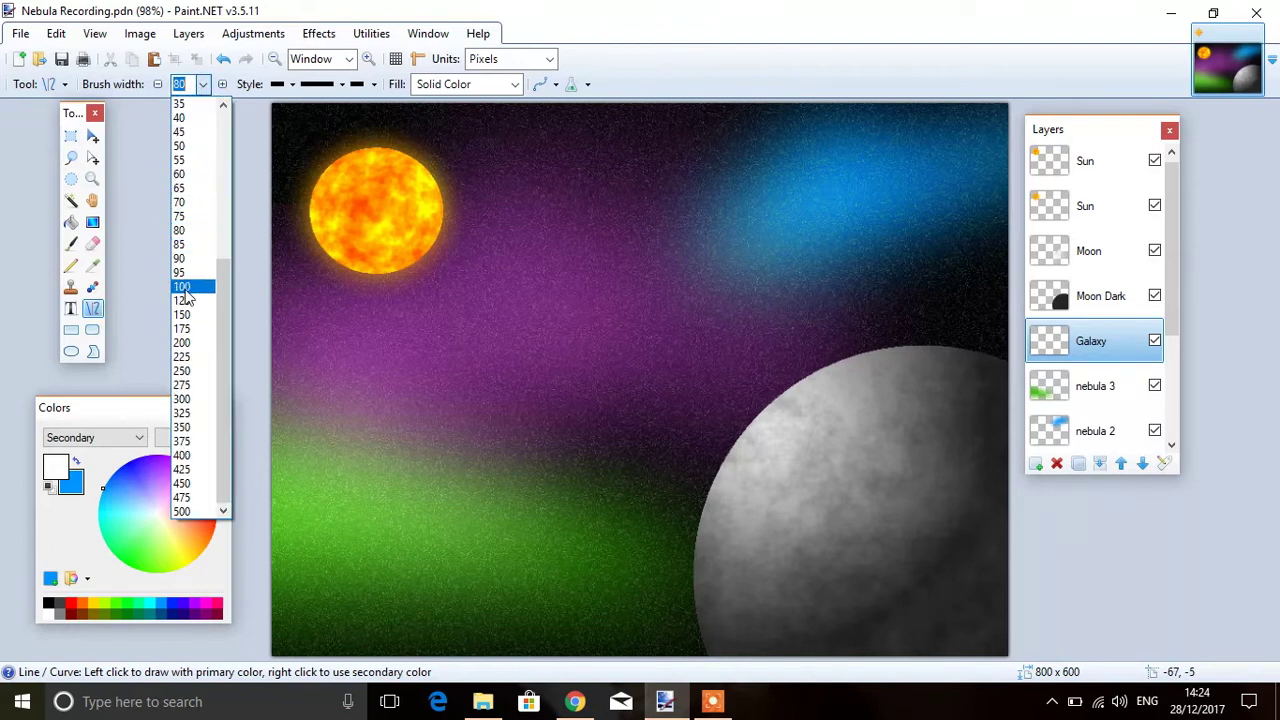
pyautogui.click(183, 287)
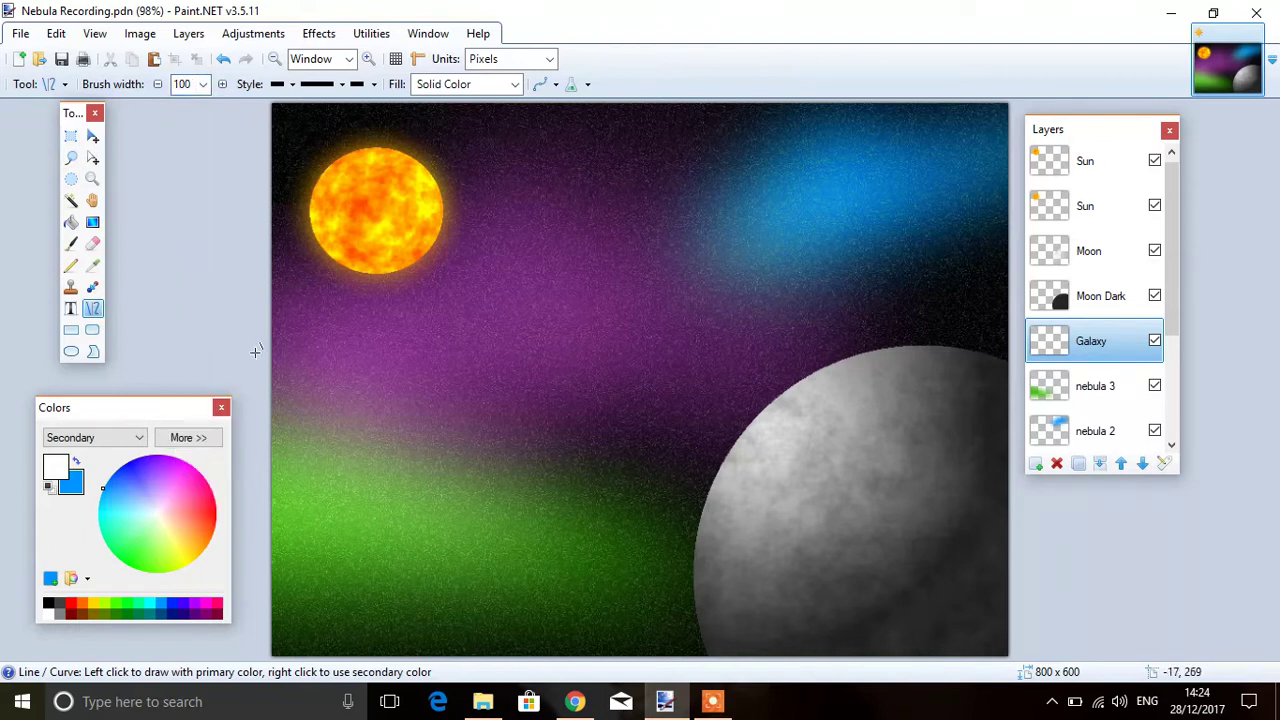
pyautogui.moveTo(223, 362); pyautogui.dragTo(1039, 353)
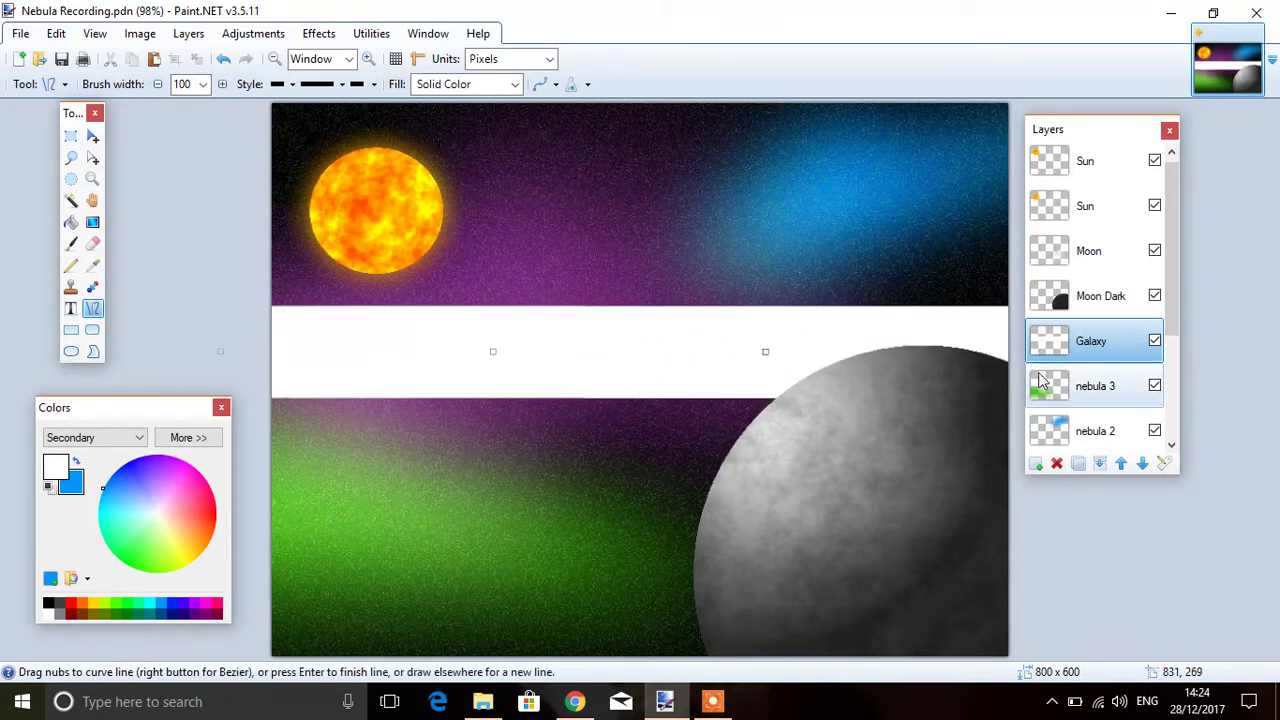
pyautogui.click(70, 200)
# Step: Select the white band and render Clouds into it at scale 623 and roughness 1.00
pyautogui.click(374, 328)
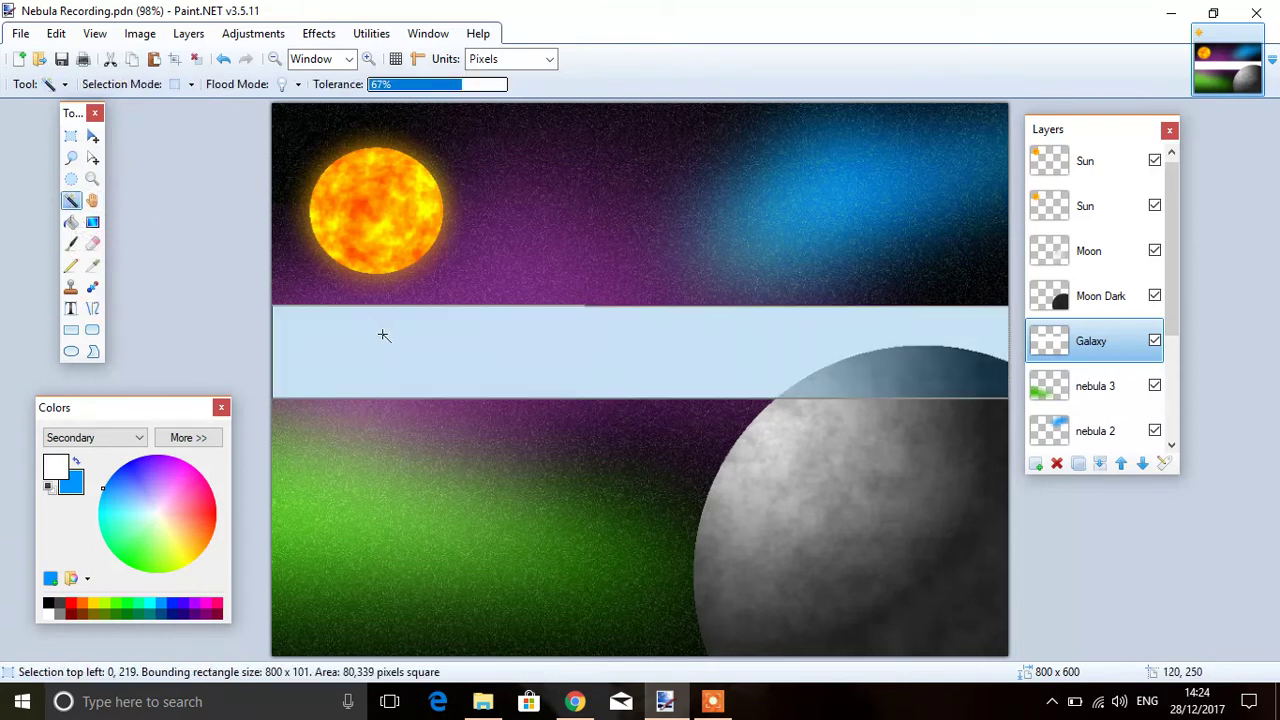
pyautogui.click(319, 33)
pyautogui.moveTo(363, 184)
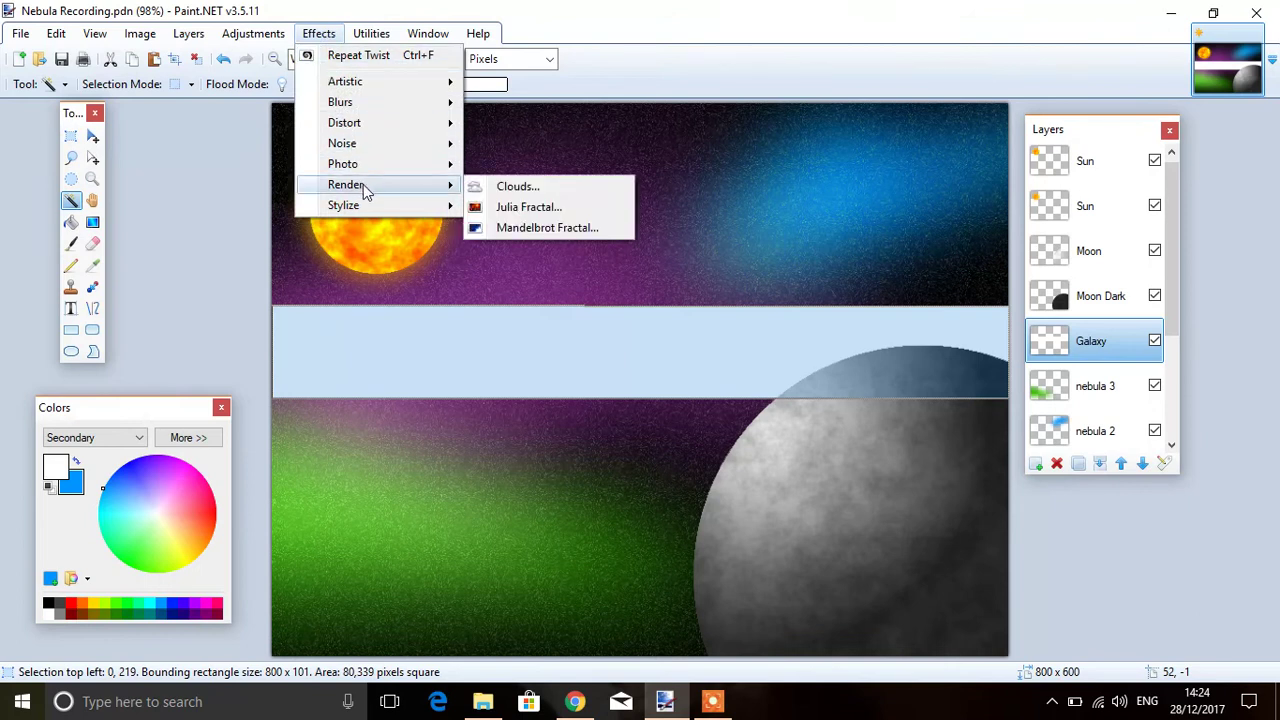
pyautogui.click(524, 188)
pyautogui.moveTo(565, 212); pyautogui.dragTo(883, 60)
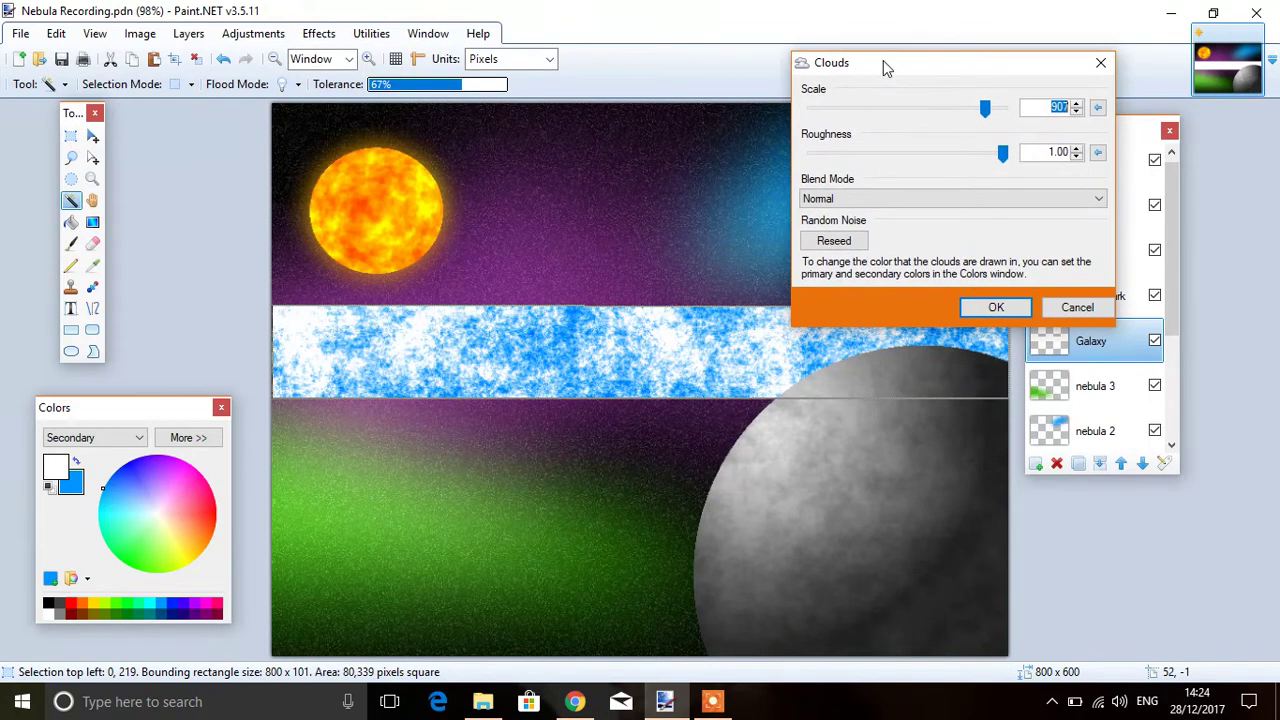
pyautogui.moveTo(985, 108); pyautogui.dragTo(932, 124)
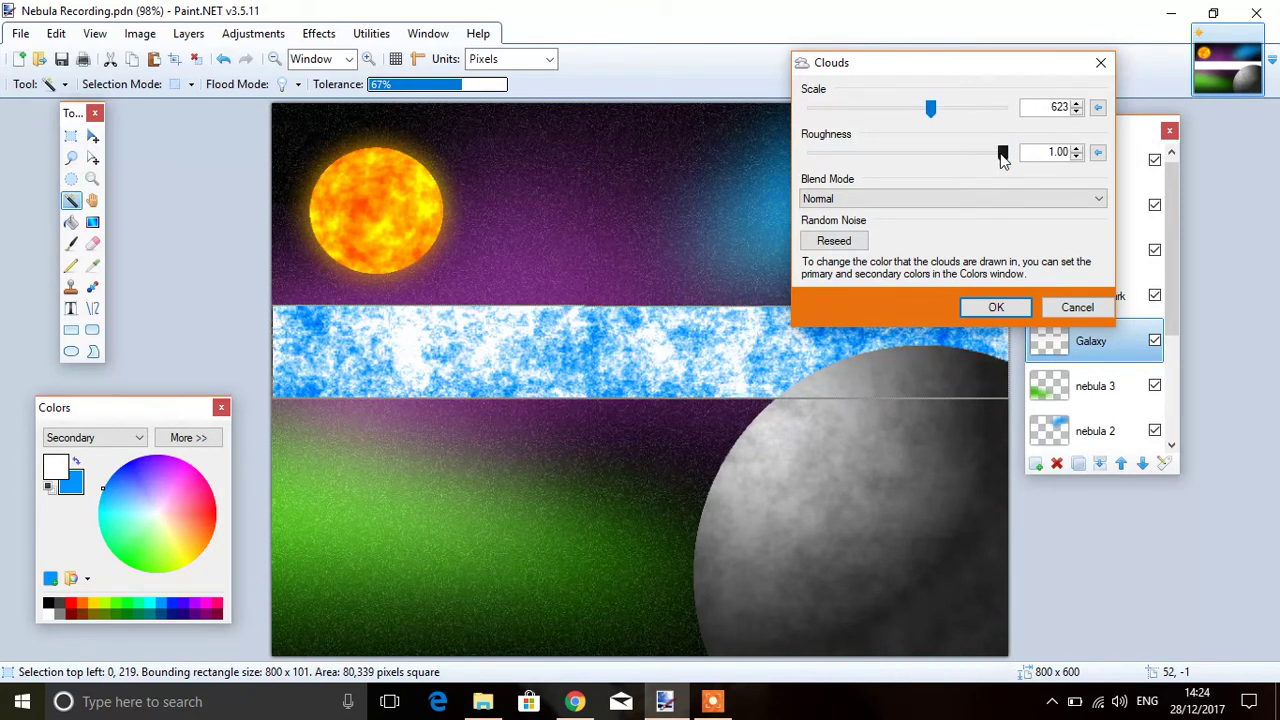
pyautogui.moveTo(1002, 152); pyautogui.dragTo(1025, 178)
pyautogui.click(1001, 313)
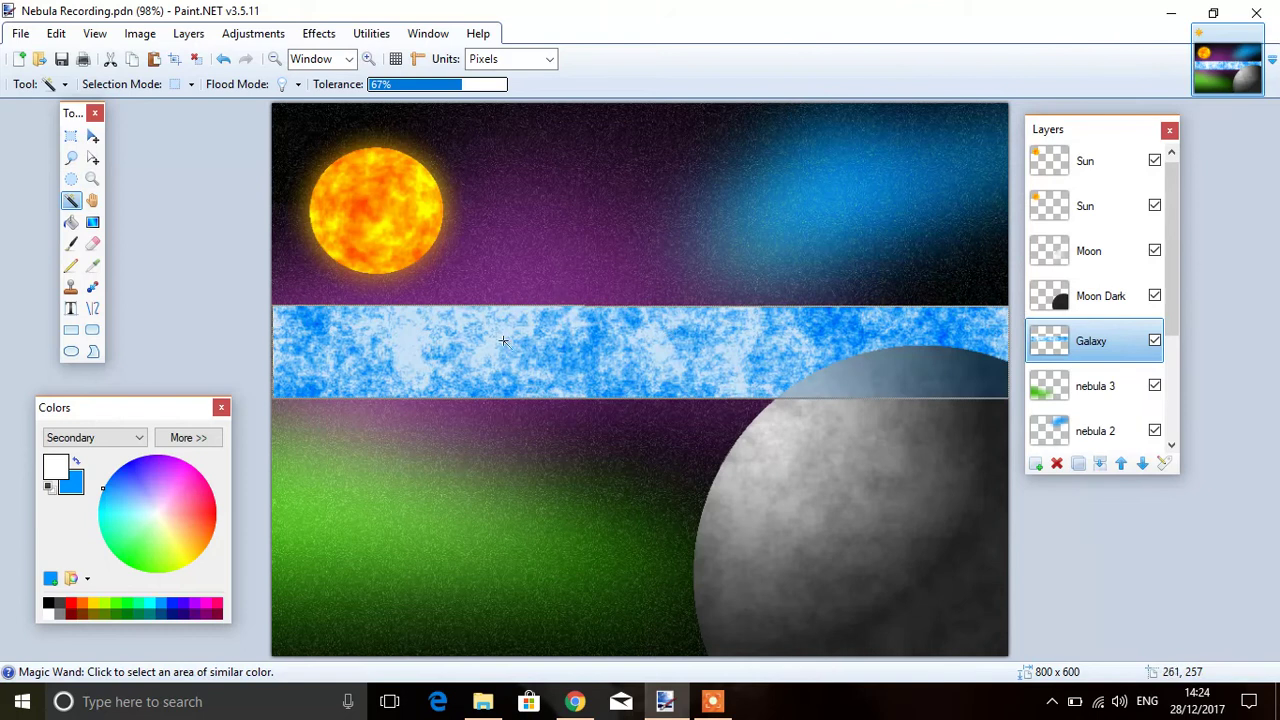
# Step: Deselect, then apply Twist with amount 88.89, size 1.35 and a slightly off-centre core
pyautogui.click(56, 33)
pyautogui.click(101, 291)
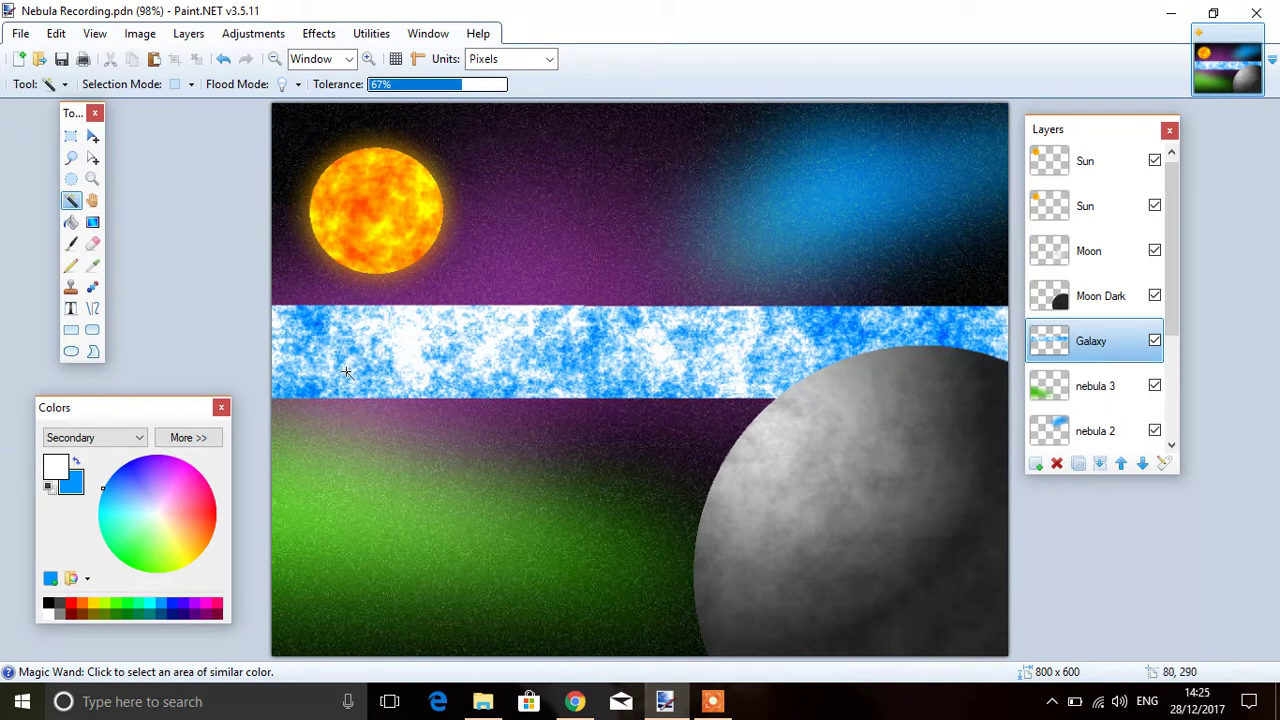
pyautogui.click(318, 34)
pyautogui.moveTo(438, 124)
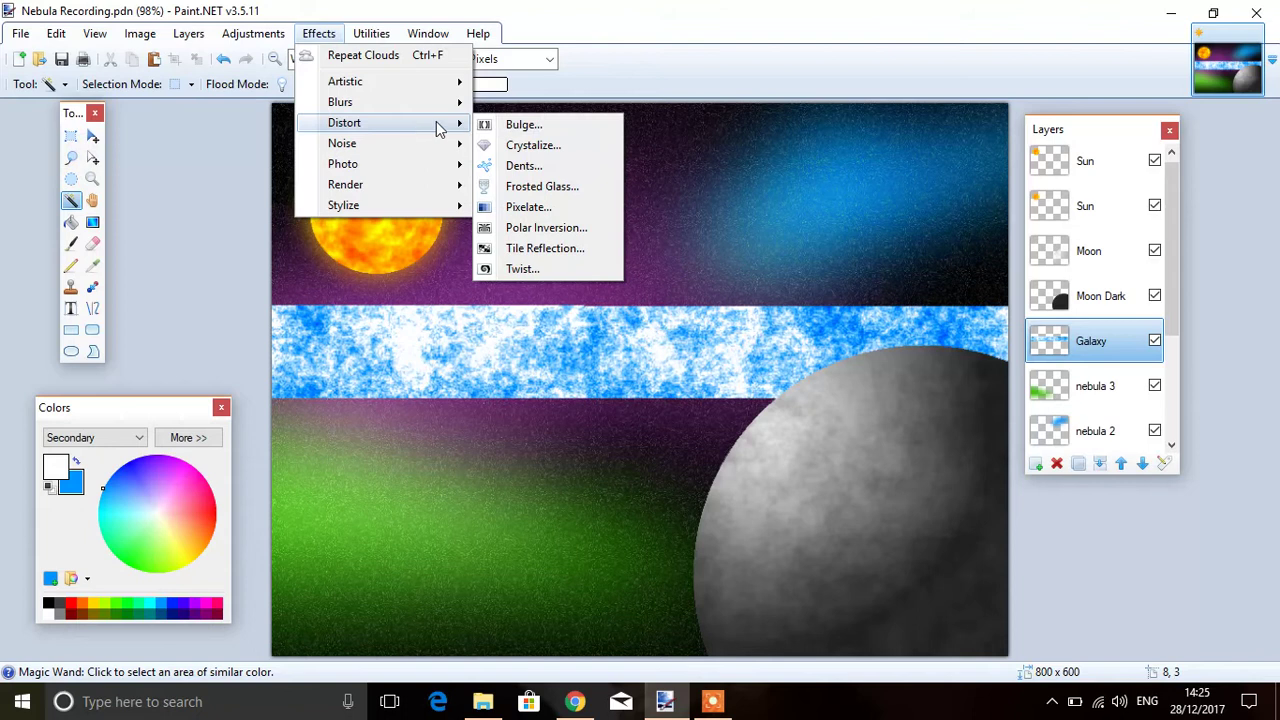
pyautogui.click(524, 269)
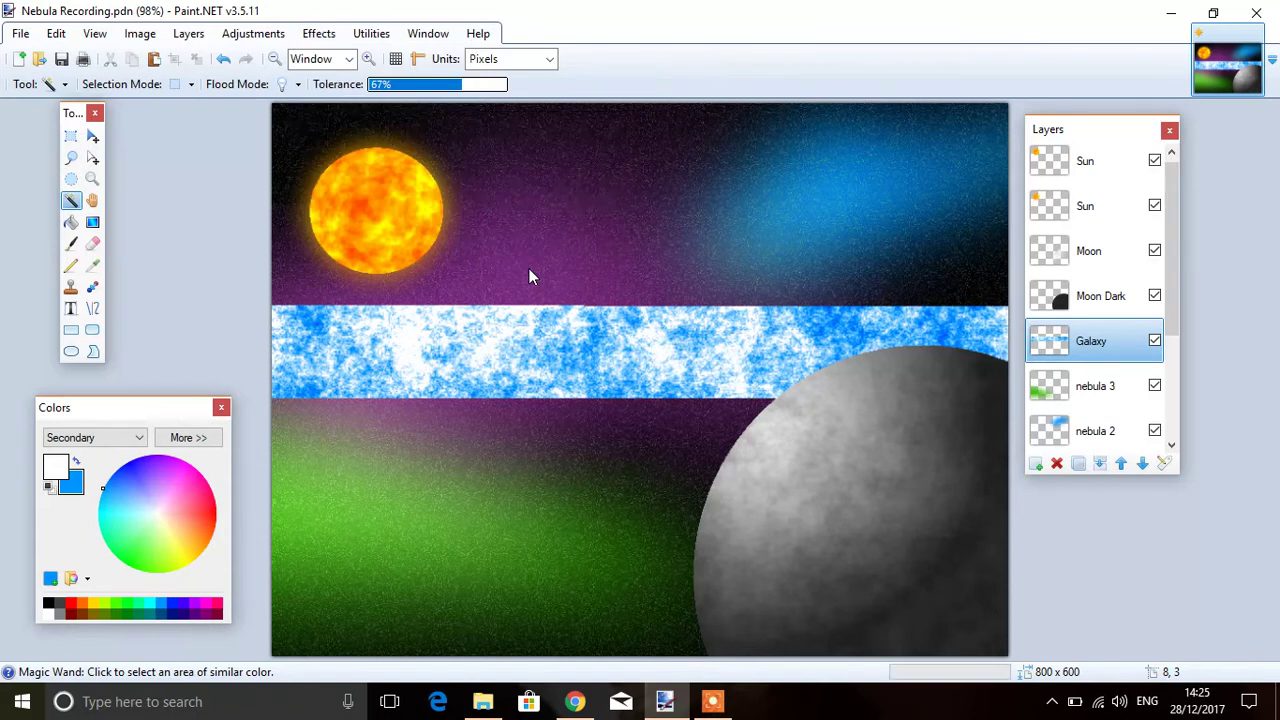
pyautogui.moveTo(648, 202); pyautogui.dragTo(1031, 112)
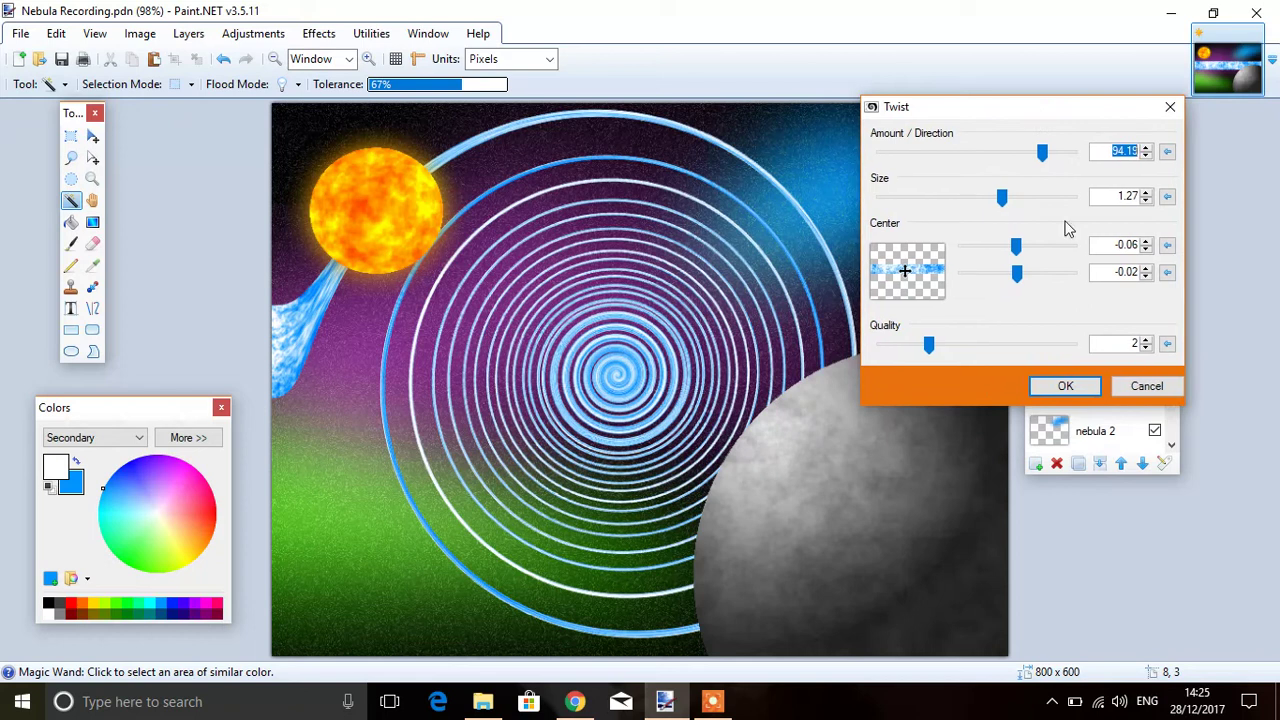
pyautogui.click(905, 273)
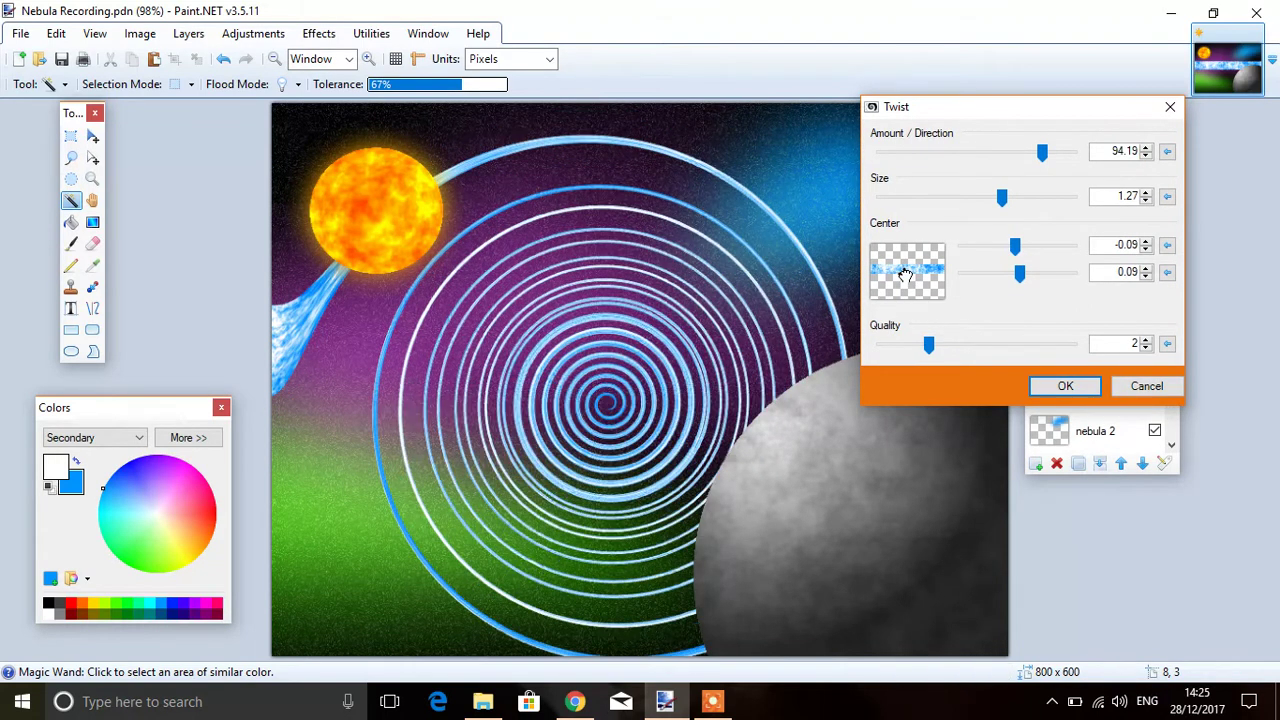
pyautogui.moveTo(905, 273); pyautogui.dragTo(905, 272)
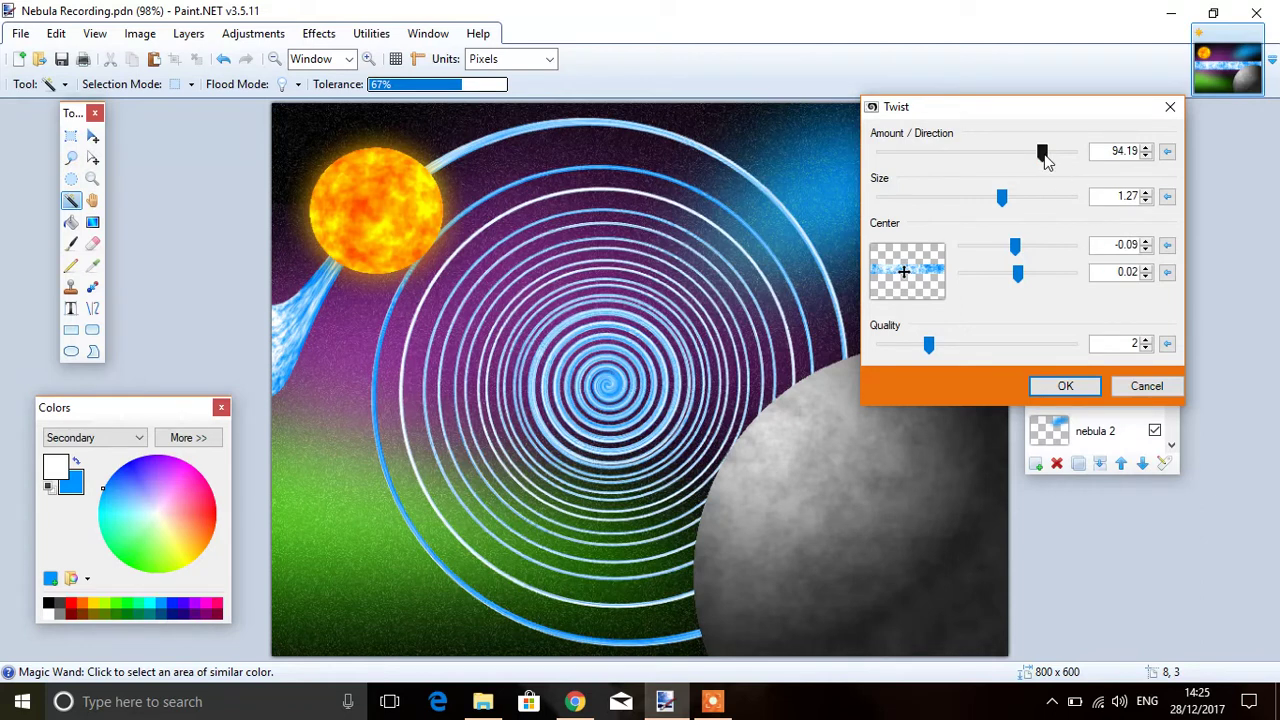
pyautogui.moveTo(1043, 152); pyautogui.dragTo(1010, 210)
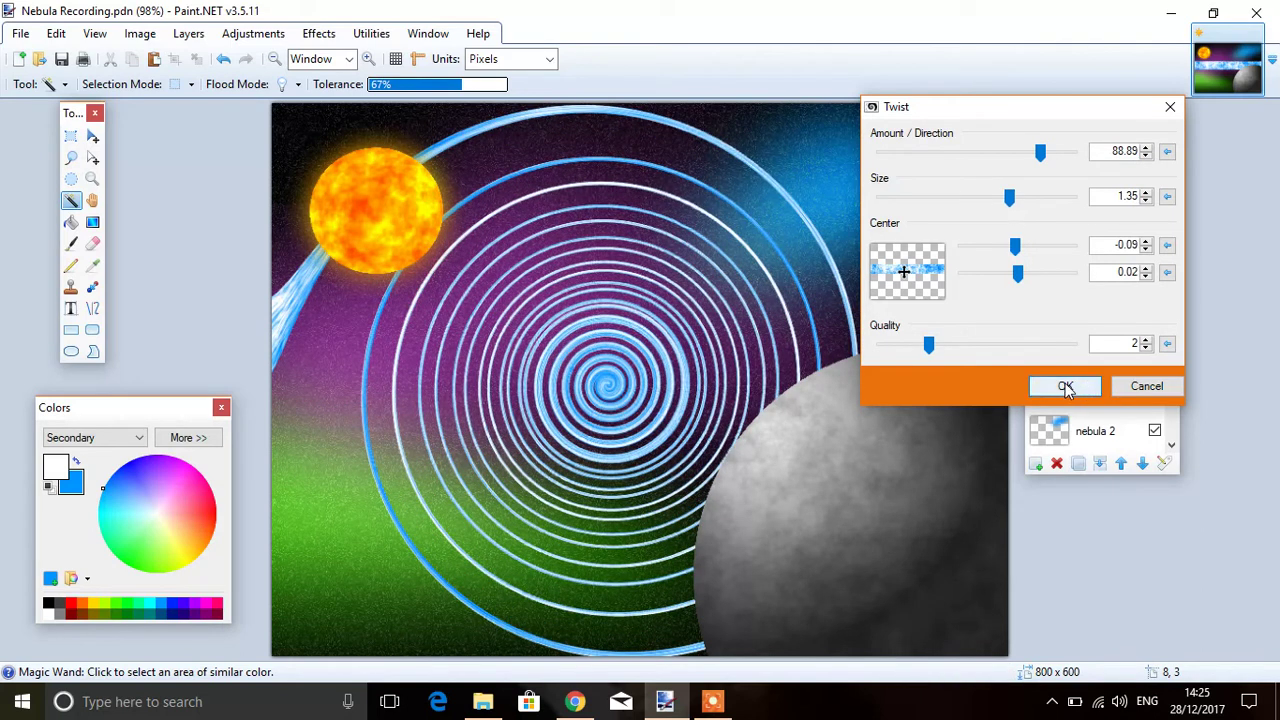
pyautogui.click(1063, 387)
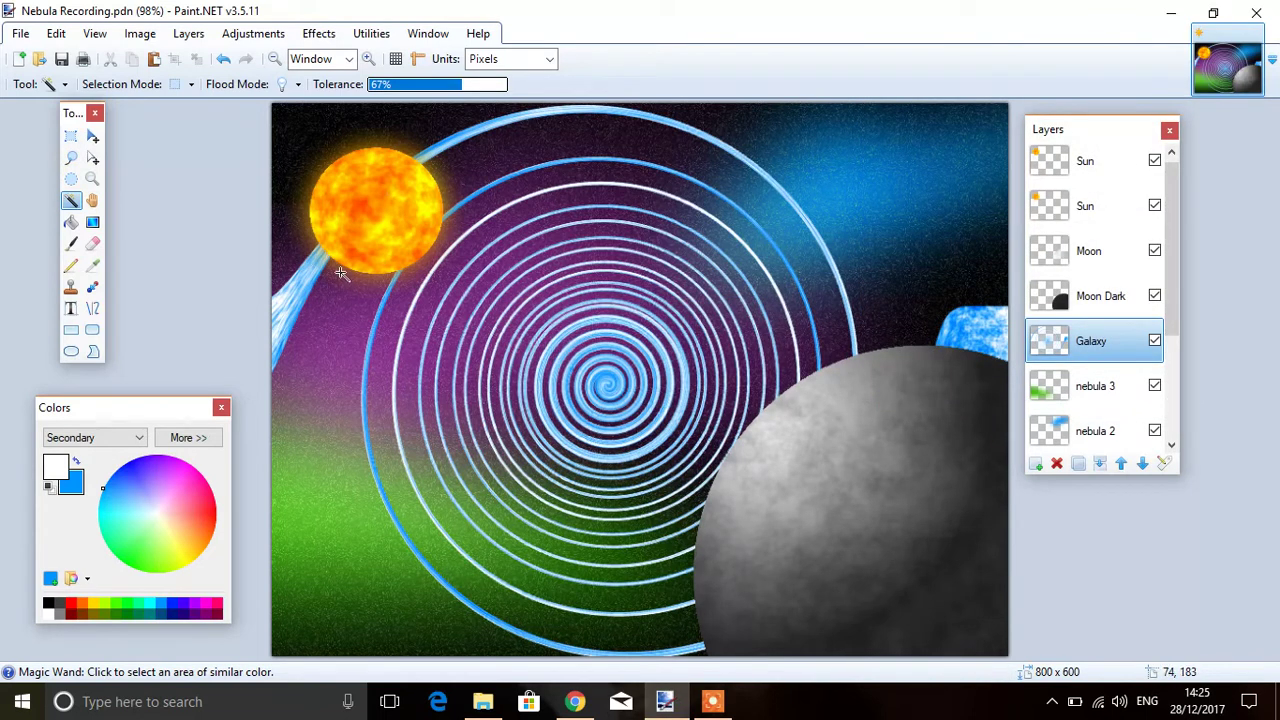
# Step: Hide Moon Dark and Moon, erase the left and right edge streaks, then show both moon layers again
pyautogui.click(1156, 298)
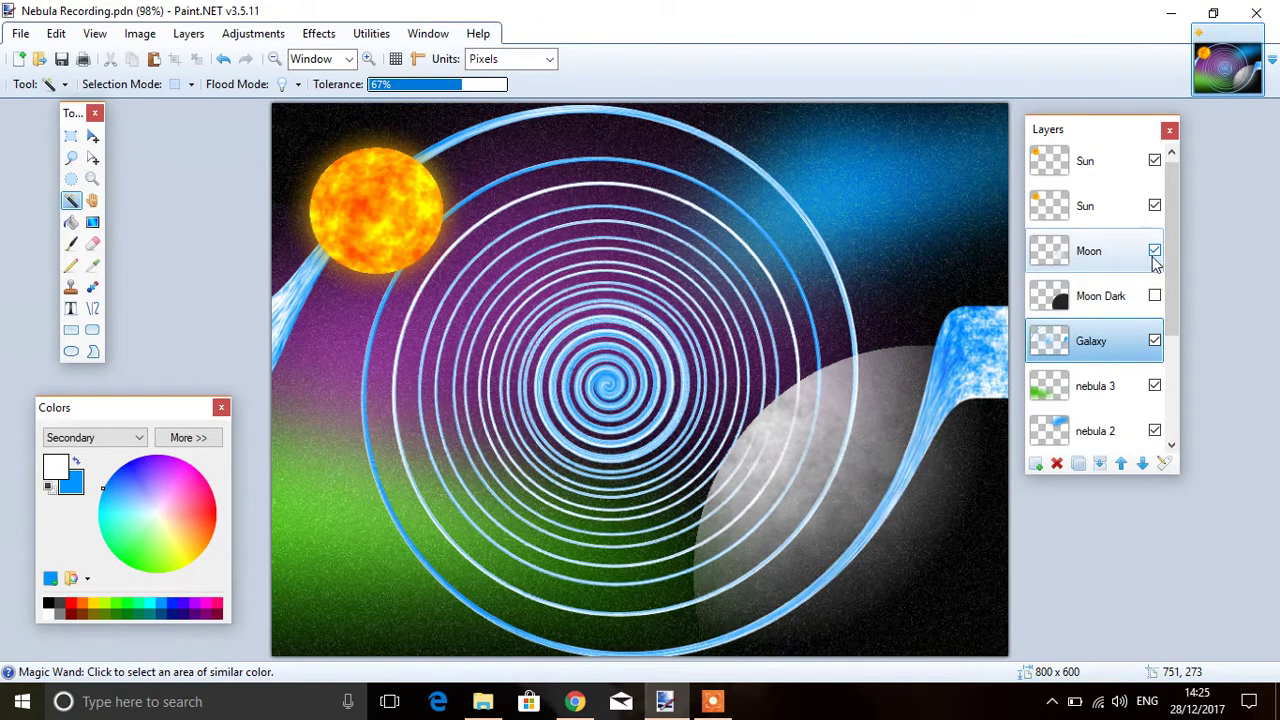
pyautogui.click(1155, 252)
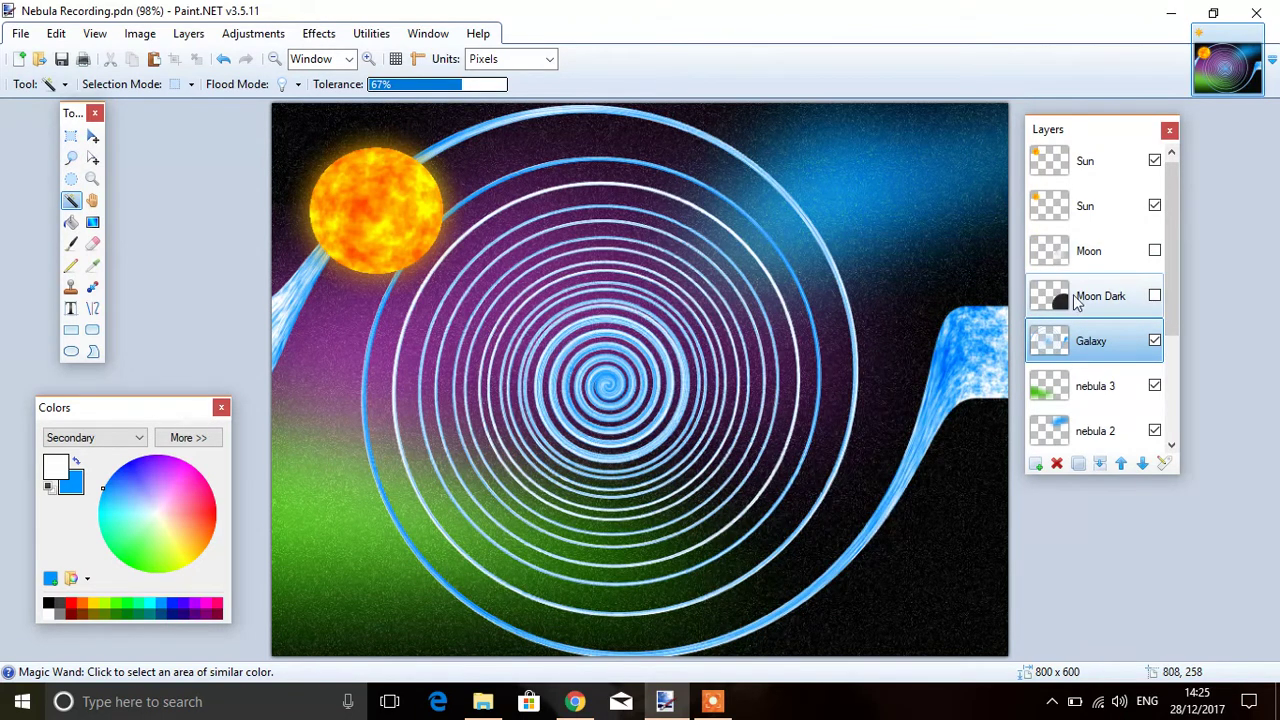
pyautogui.click(92, 243)
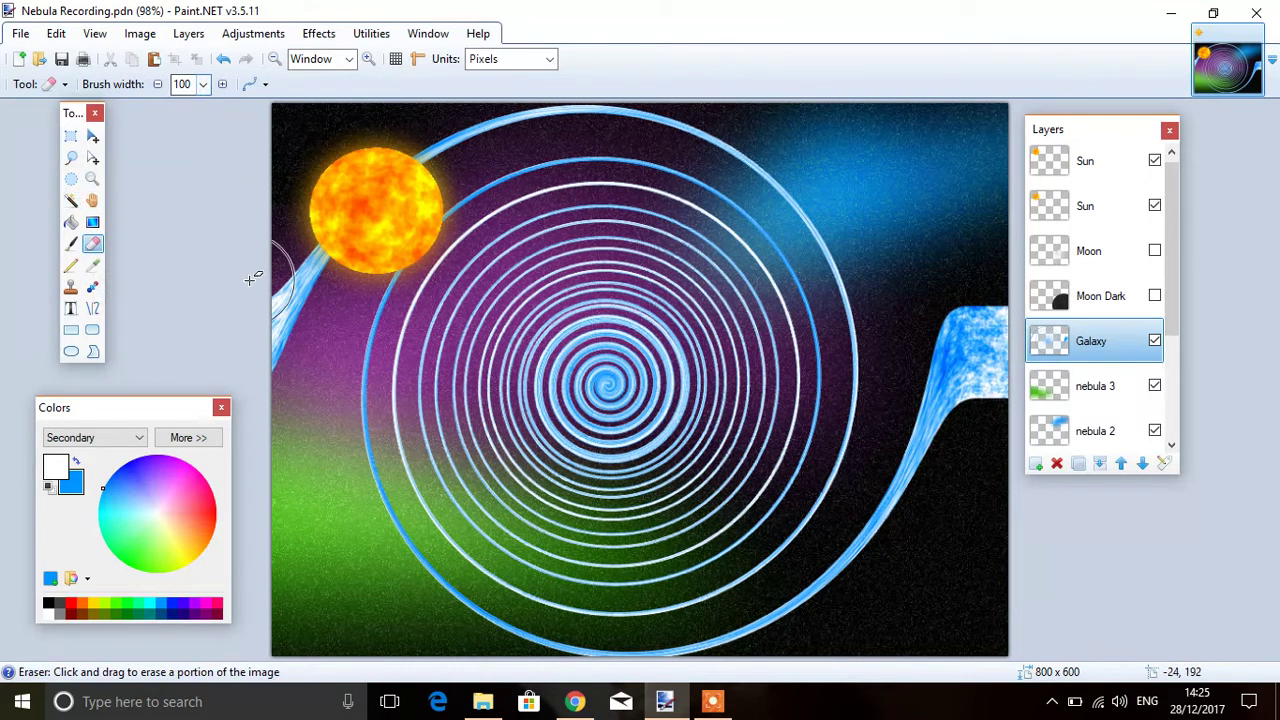
pyautogui.moveTo(280, 360); pyautogui.dragTo(295, 263)
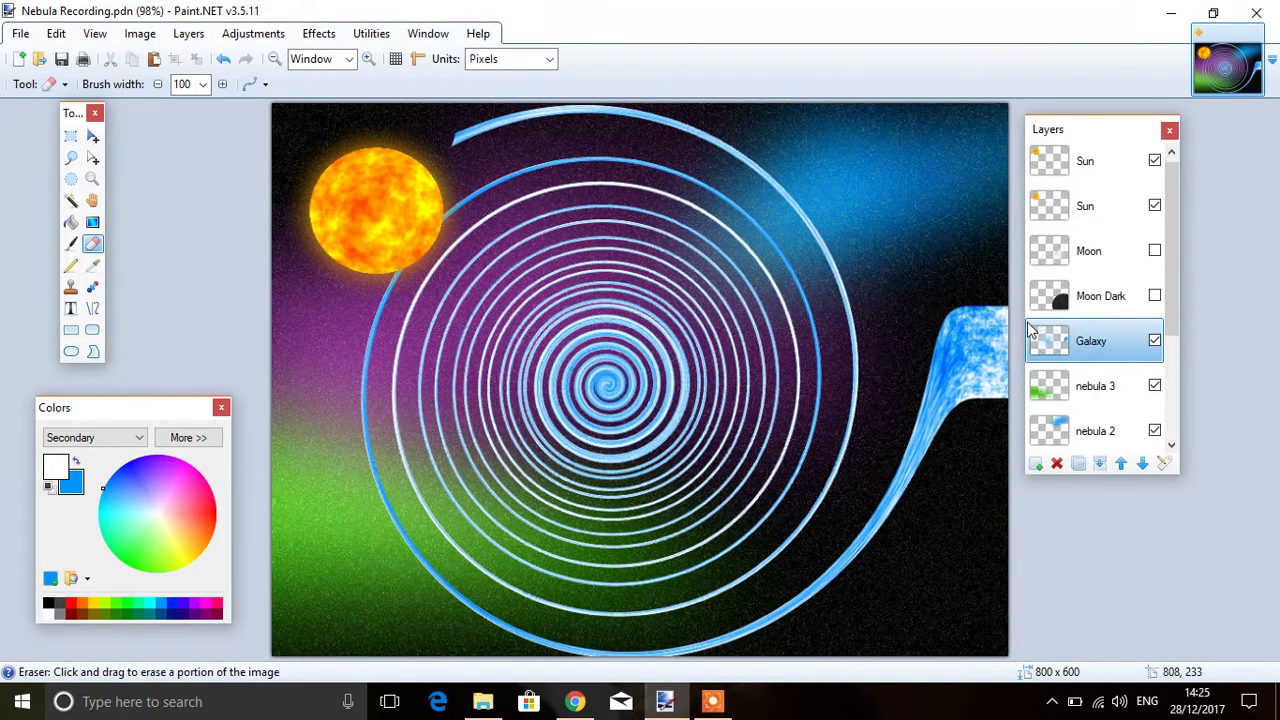
pyautogui.moveTo(971, 294)
pyautogui.mouseDown()
pyautogui.moveTo(986, 403)
pyautogui.moveTo(957, 423)
pyautogui.moveTo(929, 517)
pyautogui.moveTo(934, 477)
pyautogui.mouseUp()
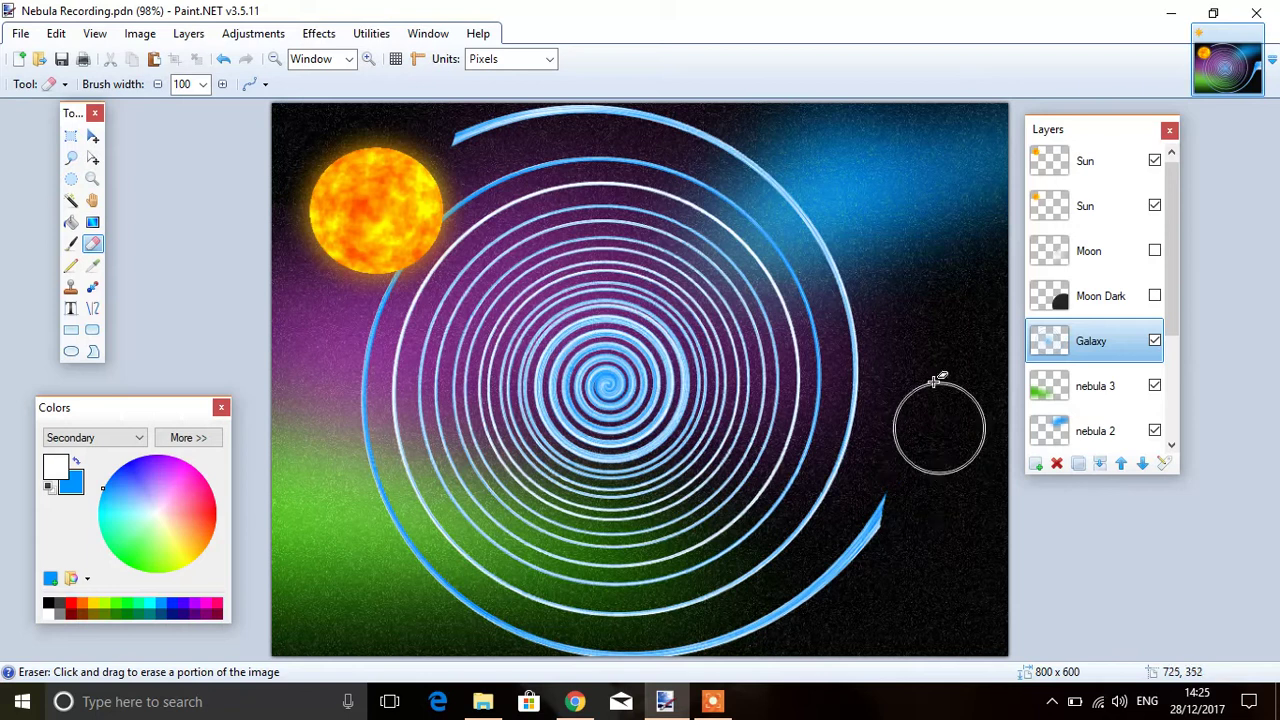
pyautogui.click(1155, 296)
pyautogui.click(1155, 251)
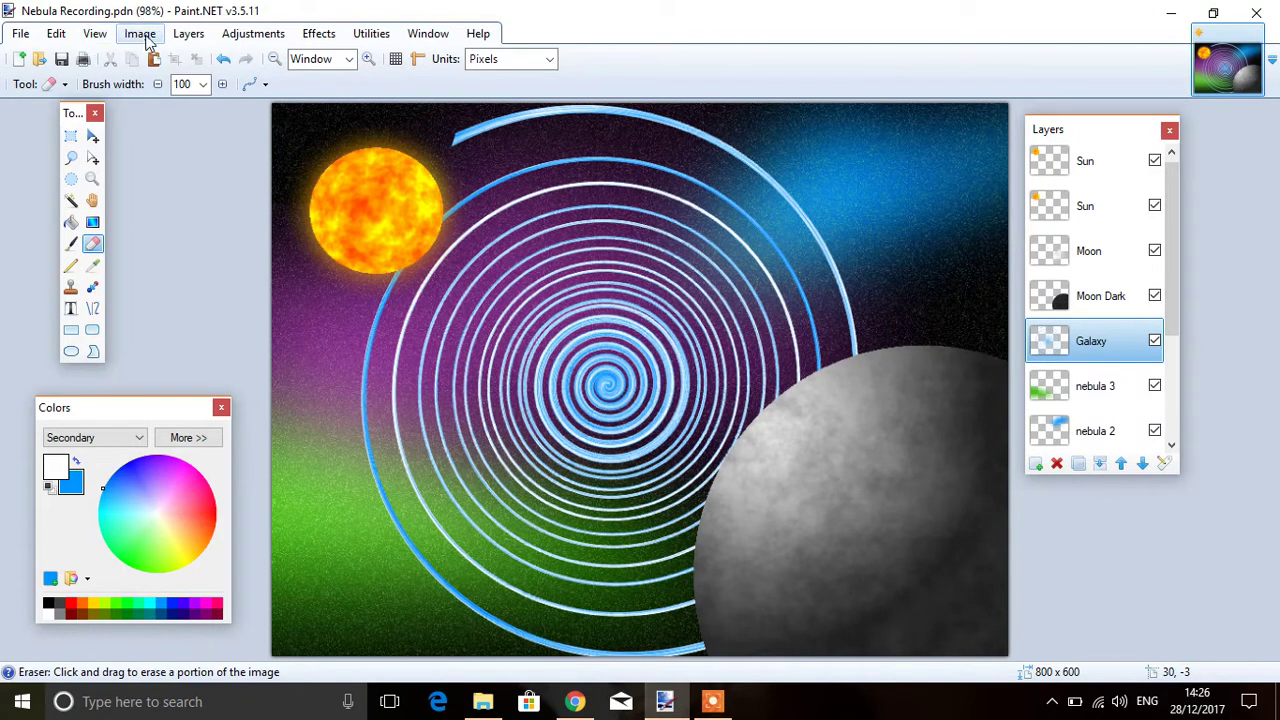
# Step: Use Layer Rotate / Zoom to tilt the Galaxy layer to angle 79.51 and zoom it to 2.11x
pyautogui.click(188, 34)
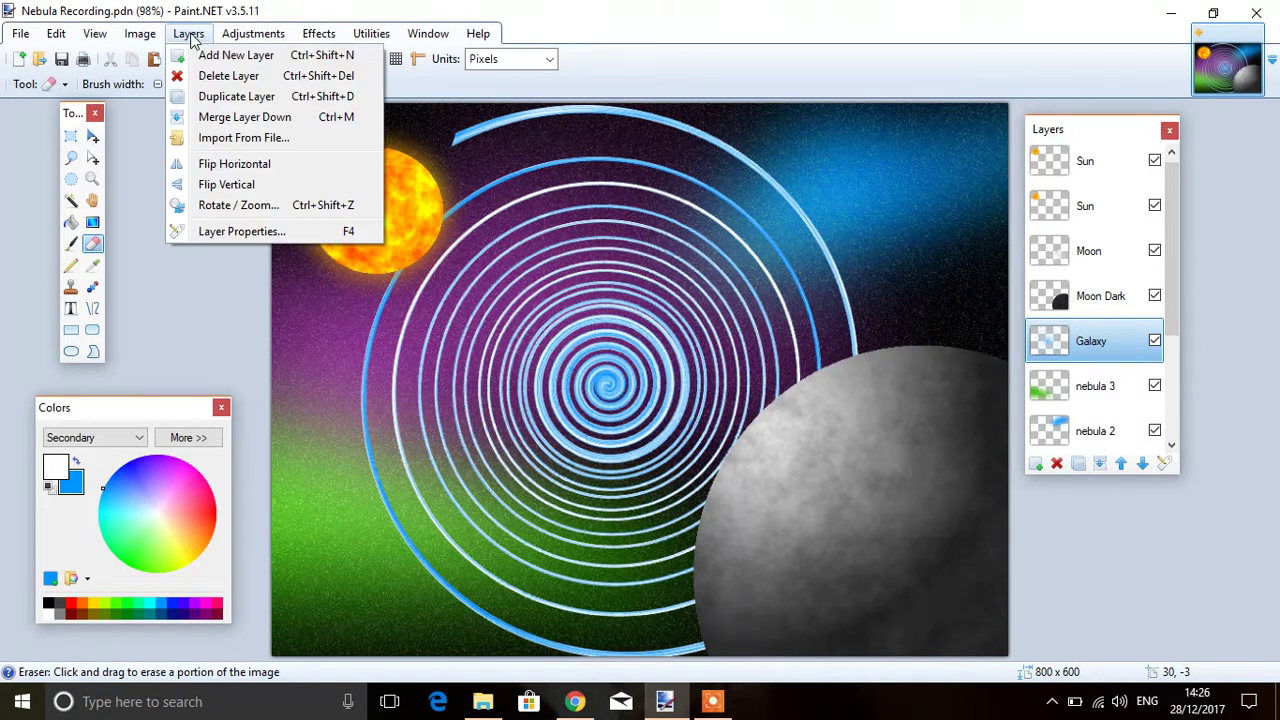
pyautogui.click(240, 205)
pyautogui.moveTo(606, 171); pyautogui.dragTo(1032, 115)
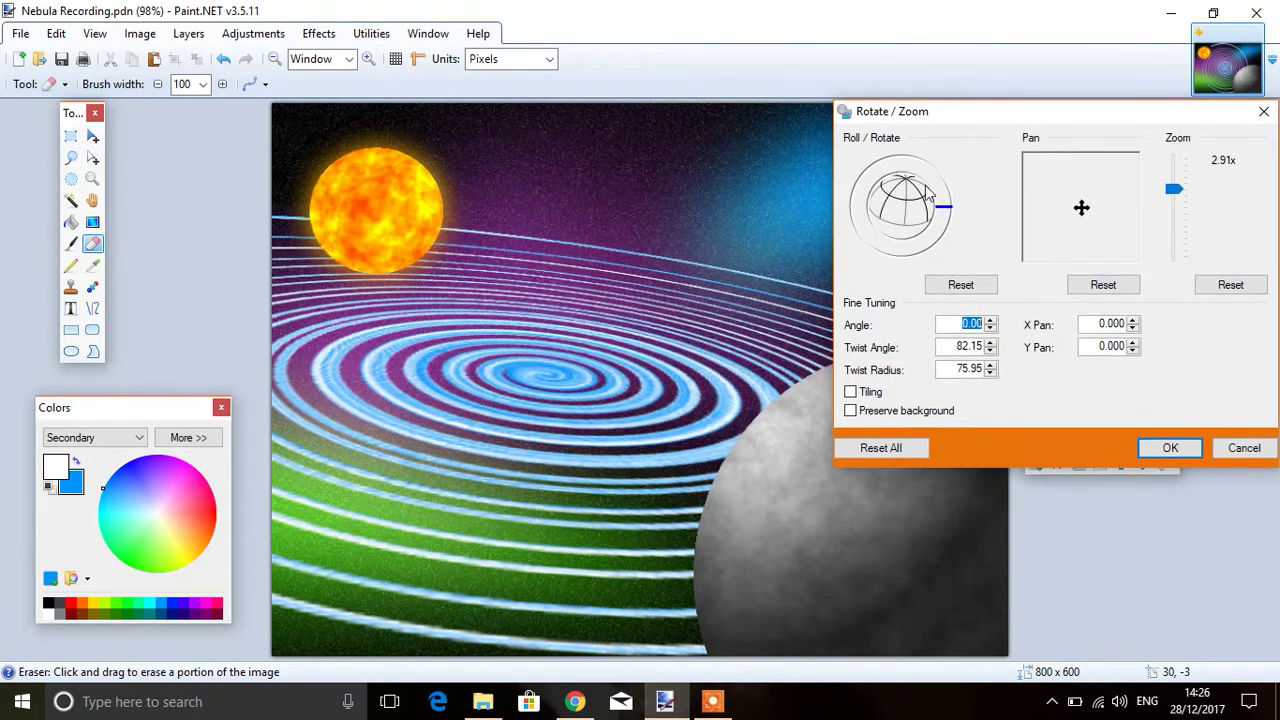
pyautogui.moveTo(908, 182); pyautogui.dragTo(902, 212)
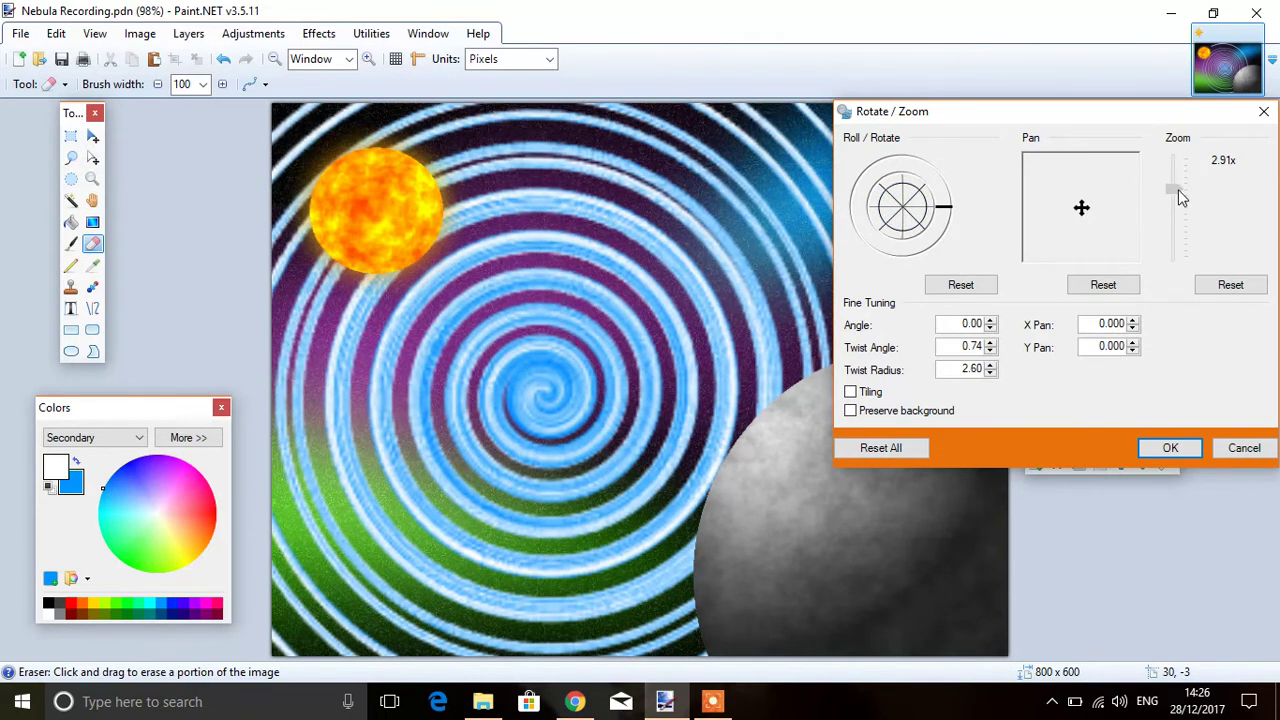
pyautogui.moveTo(1176, 189); pyautogui.dragTo(1175, 211)
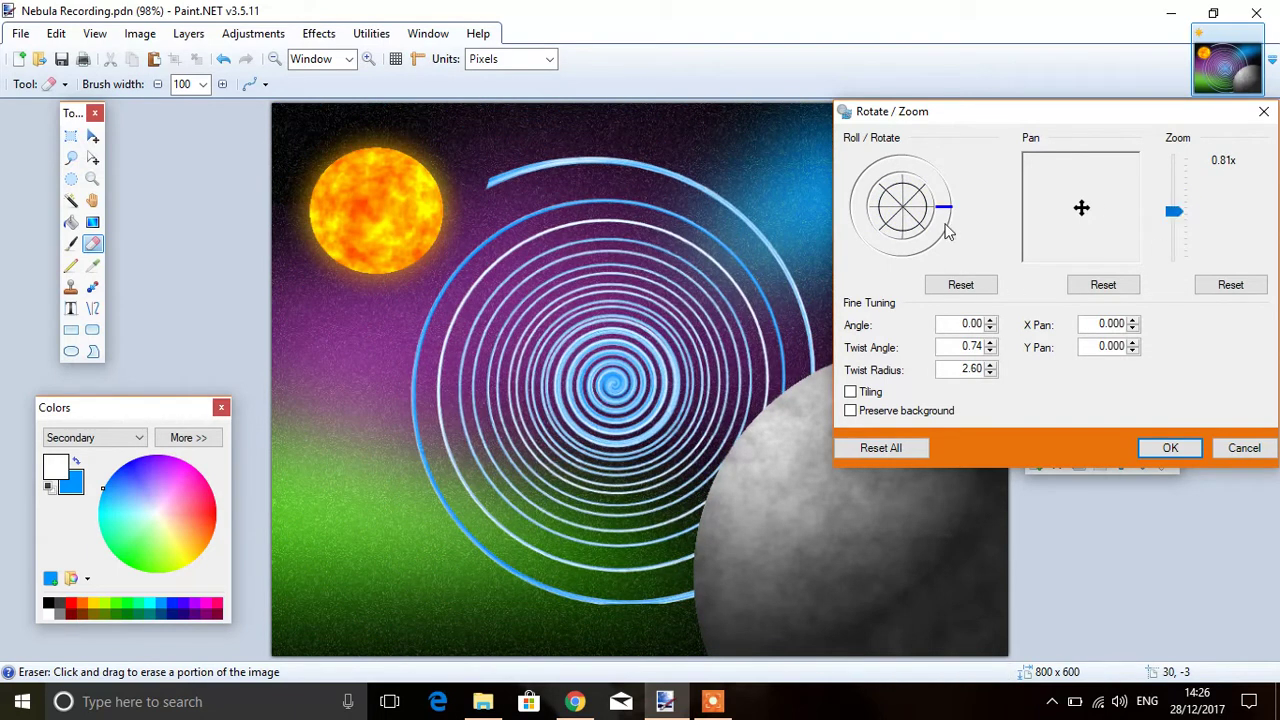
pyautogui.moveTo(905, 215); pyautogui.dragTo(910, 192)
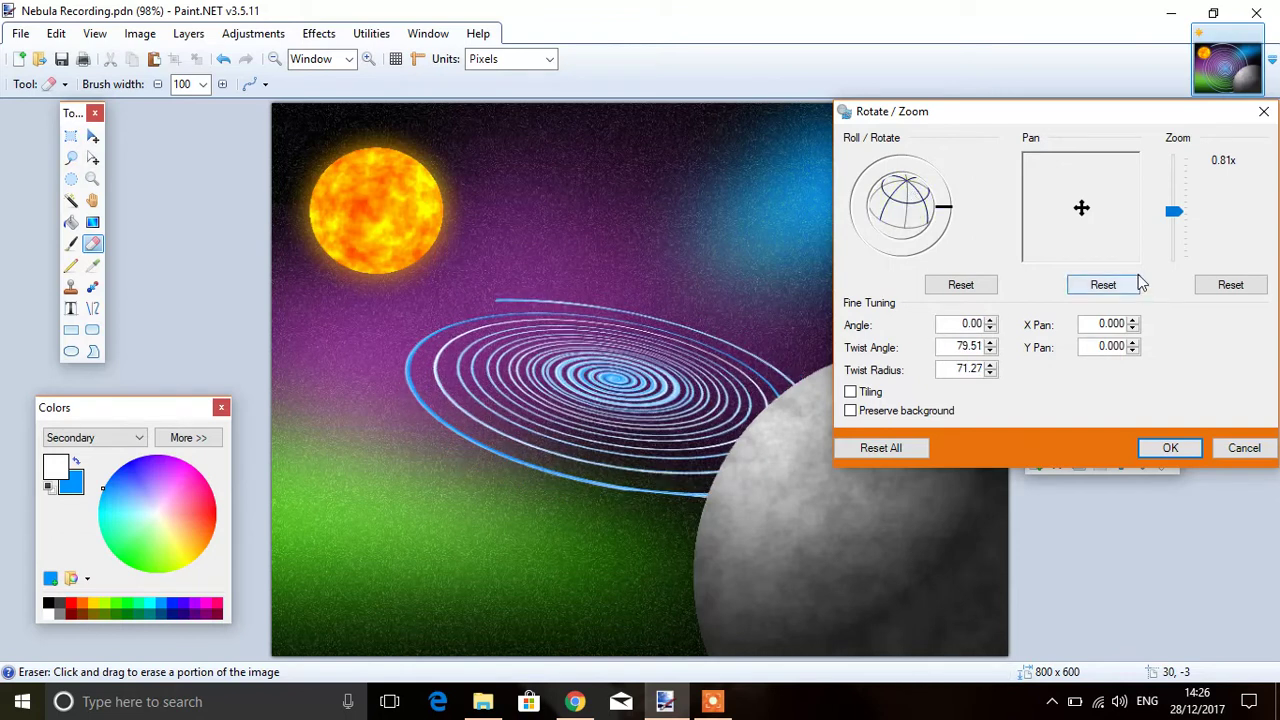
pyautogui.click(1172, 206)
pyautogui.moveTo(1174, 211); pyautogui.dragTo(1174, 199)
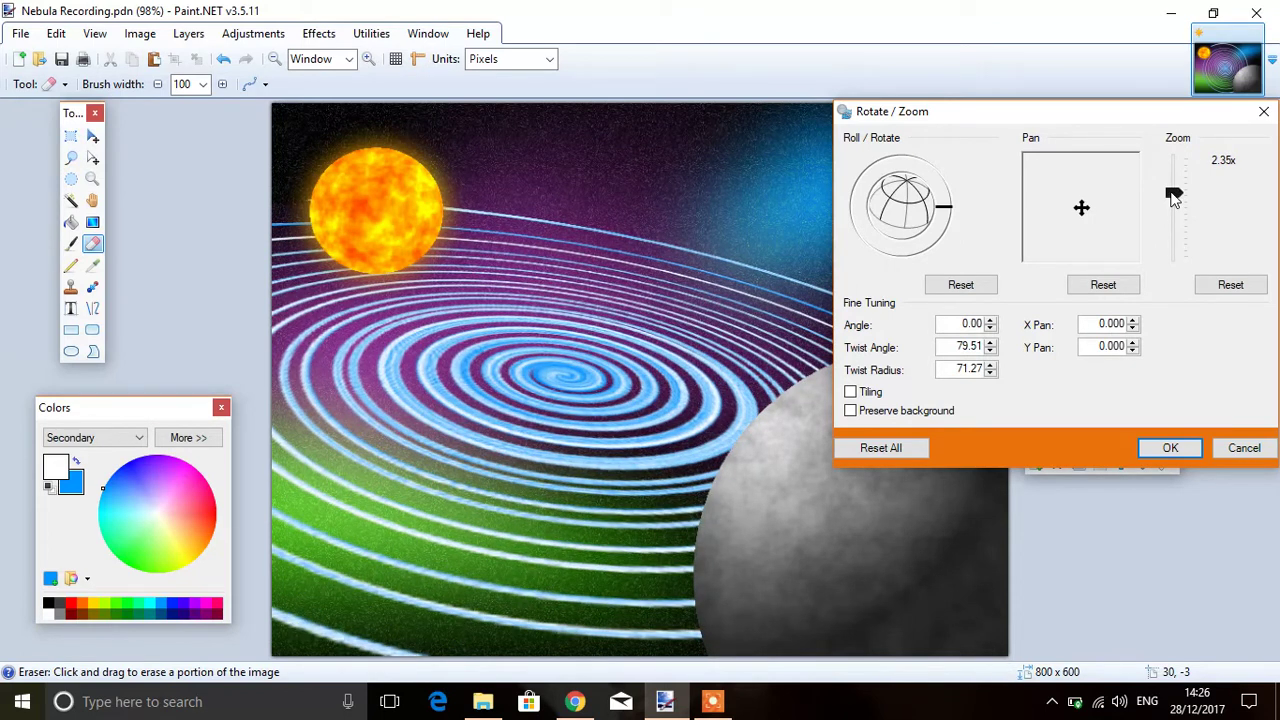
pyautogui.moveTo(1093, 112); pyautogui.dragTo(1003, 136)
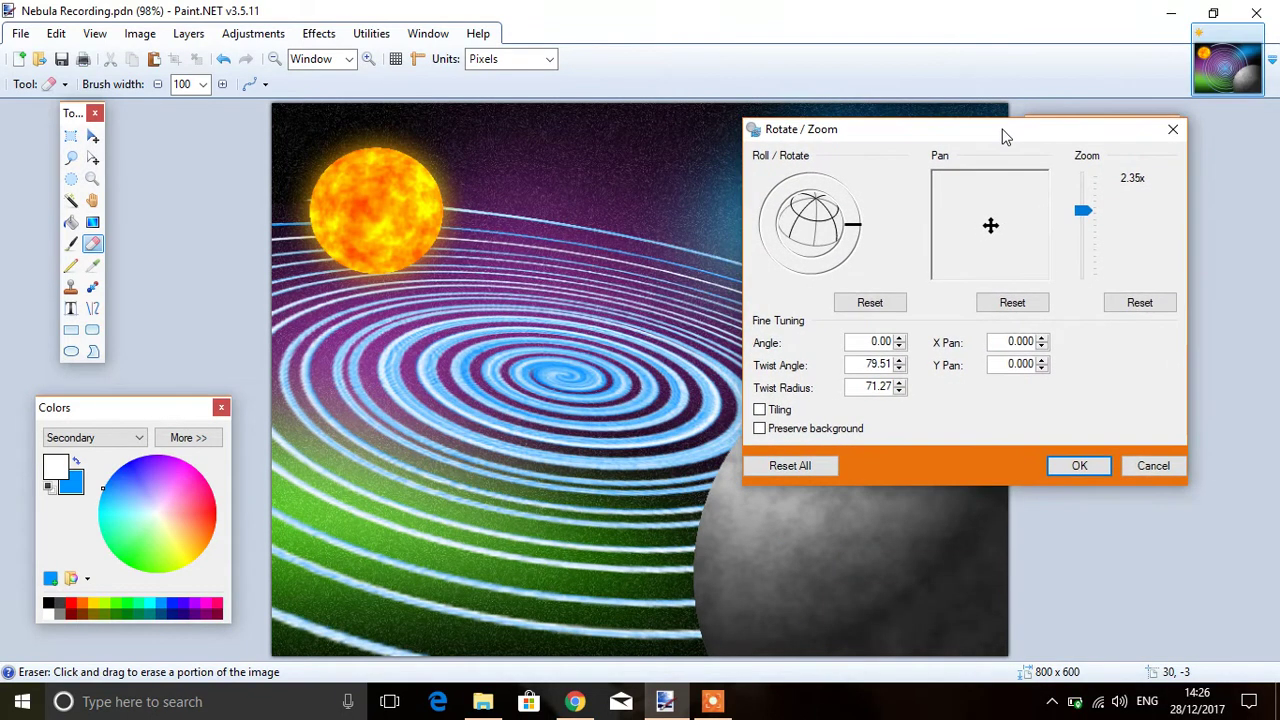
pyautogui.moveTo(1088, 211); pyautogui.dragTo(1087, 207)
pyautogui.click(1080, 466)
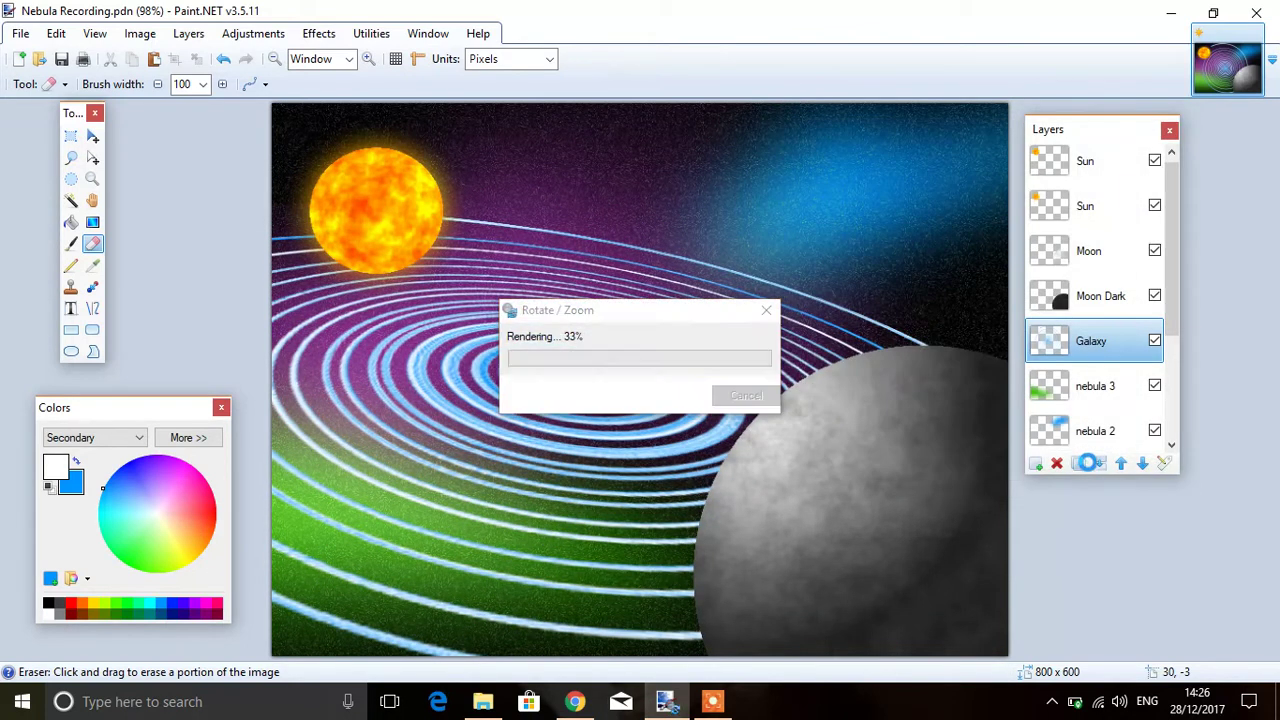